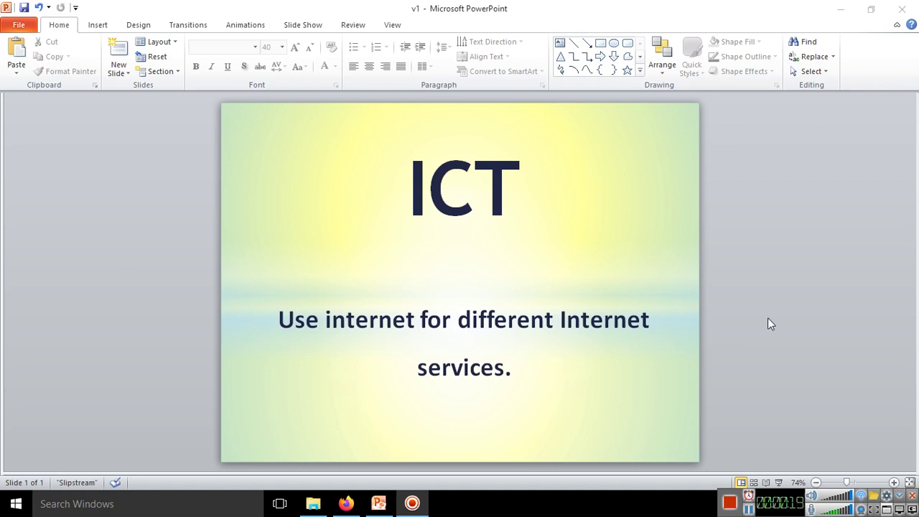
Minimize PowerPoint and restore the Firefox window showing the Gmail sign-in page.
left_click(844, 9)
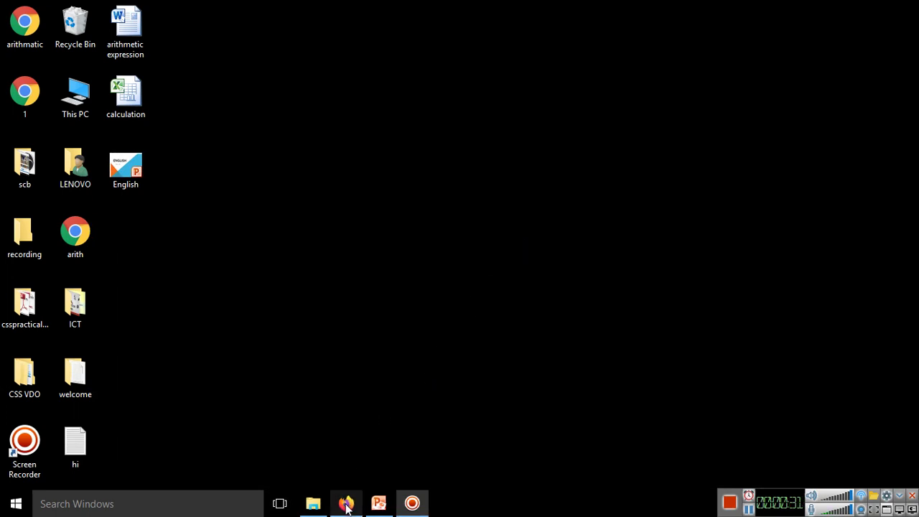
mouse_move(347, 502)
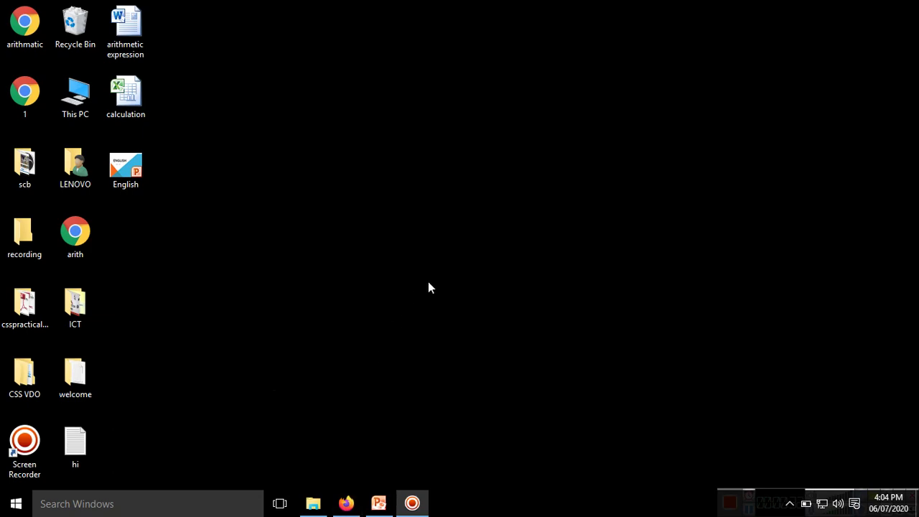
left_click(346, 503)
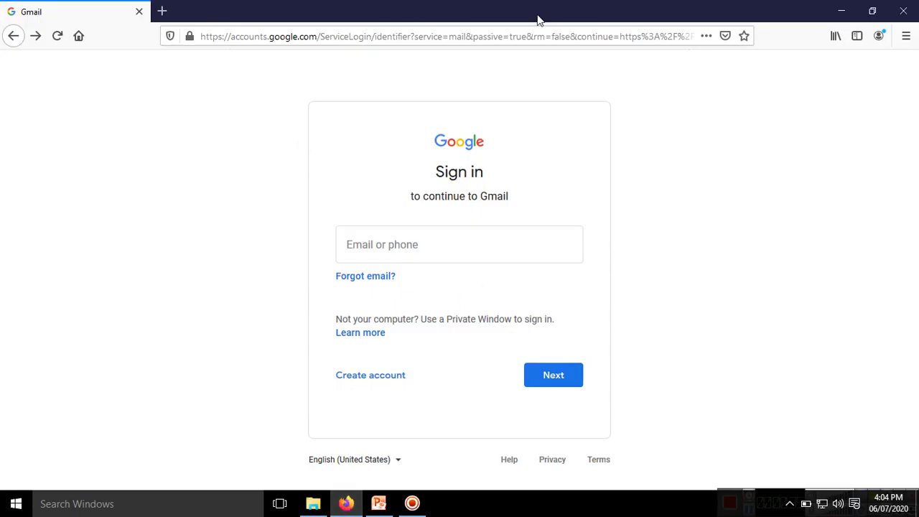
left_click(620, 33)
left_click(803, 170)
left_click(437, 37)
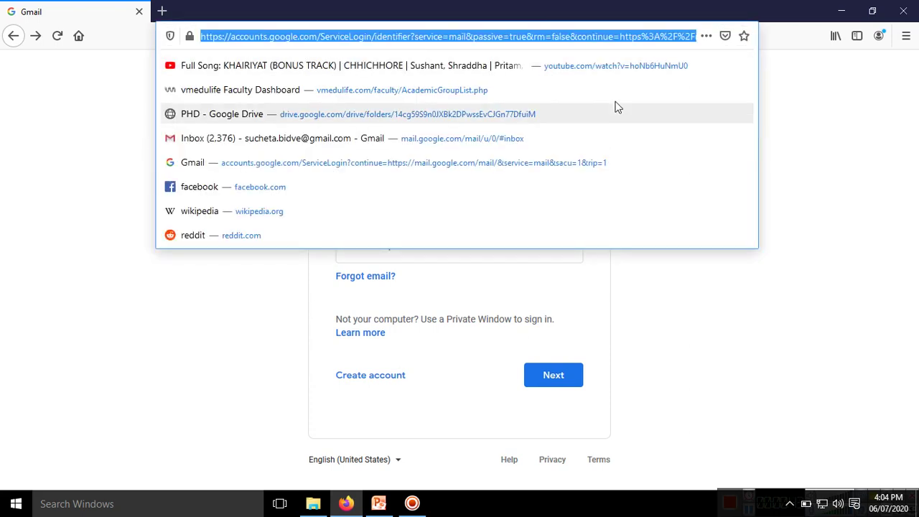
type("google.com/")
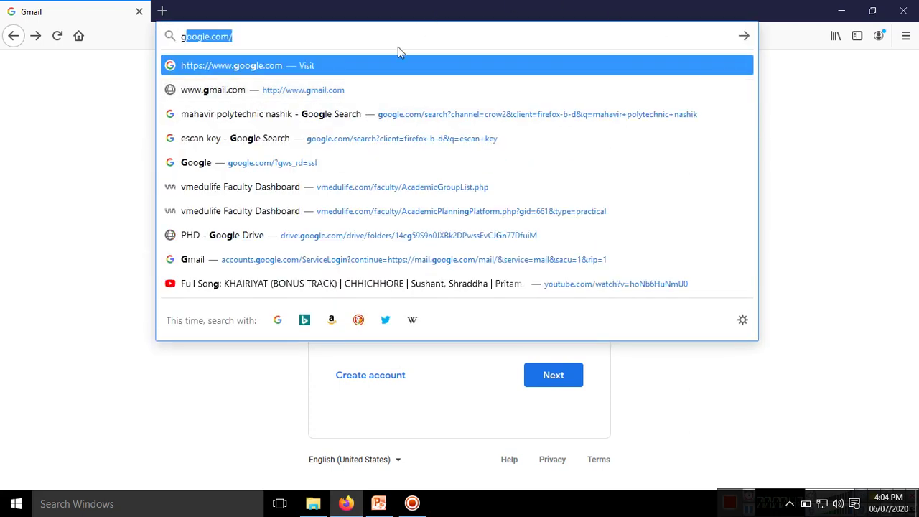
left_click(346, 66)
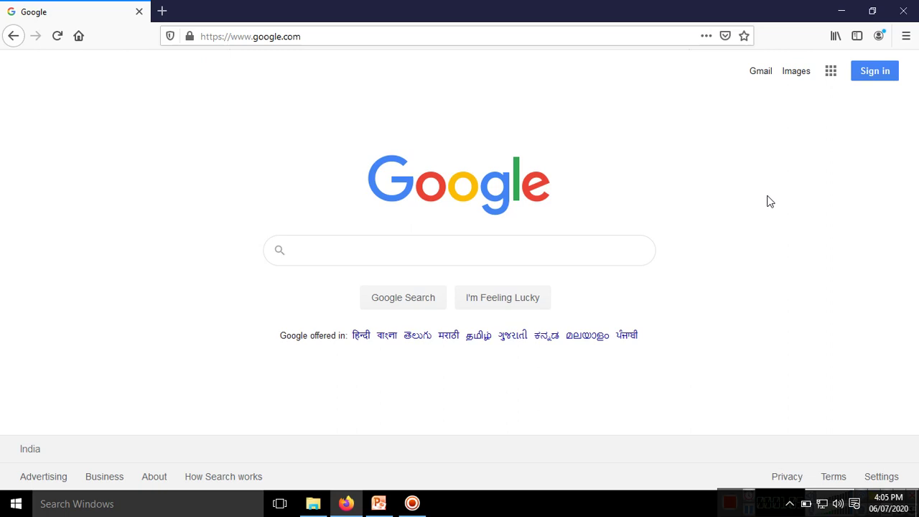
Search Google for 'taj mahal', skim the results, and select the query text.
type("taj m")
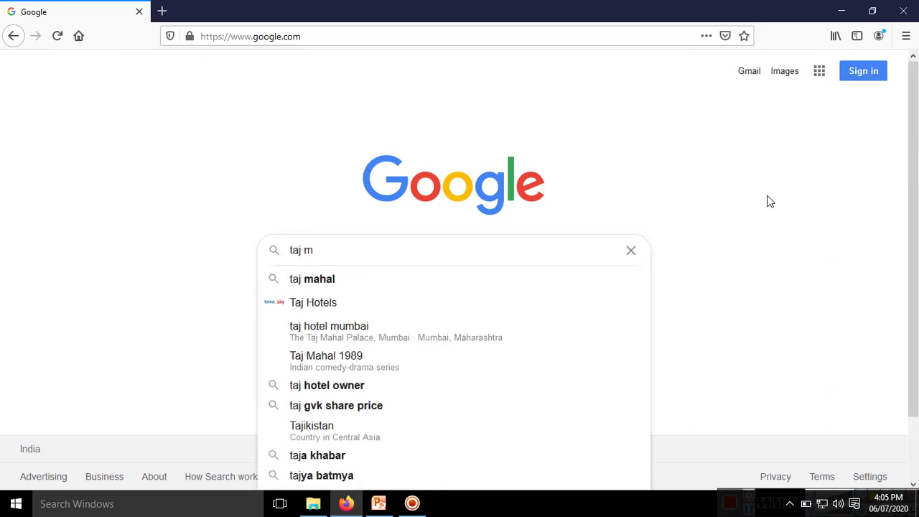
type("ahal")
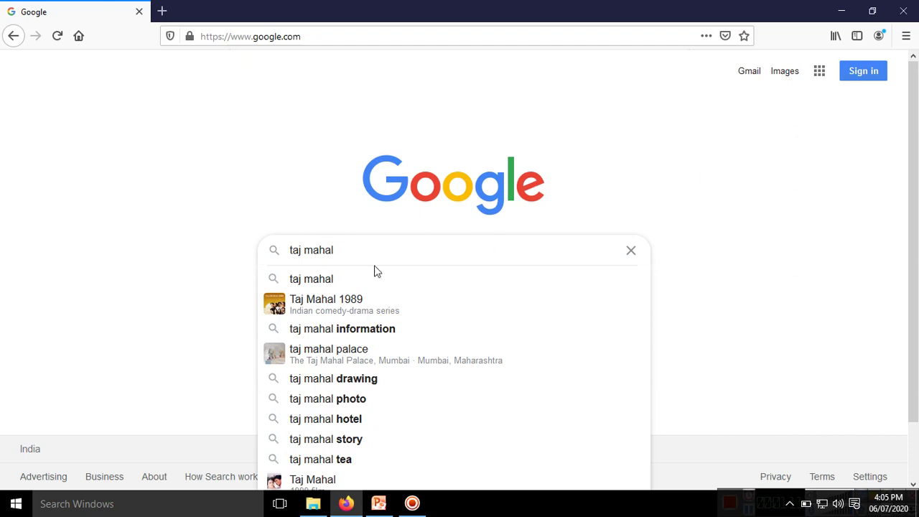
left_click(347, 280)
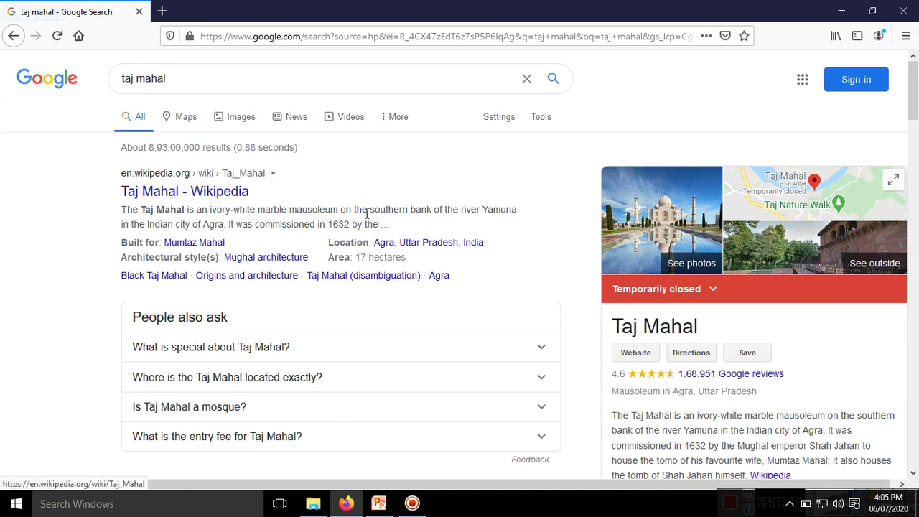
scroll(273, 212, "down", 2)
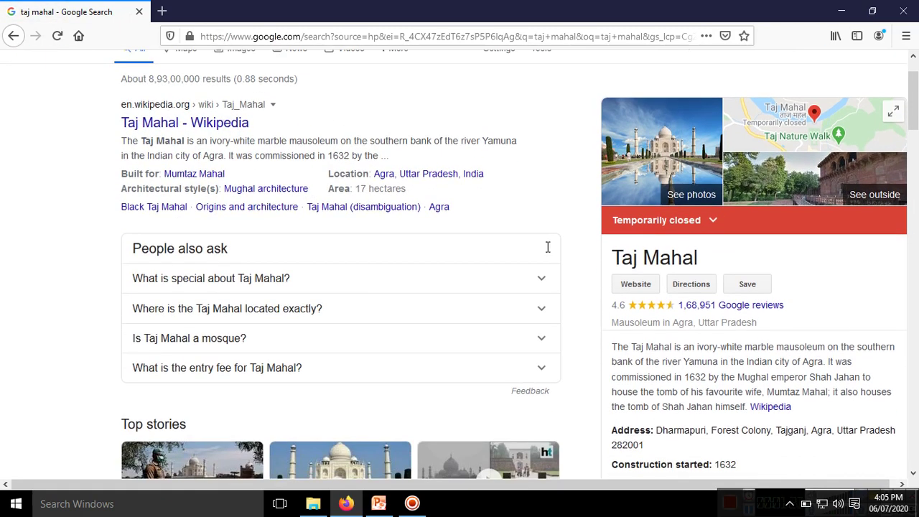
scroll(697, 346, "down", 3)
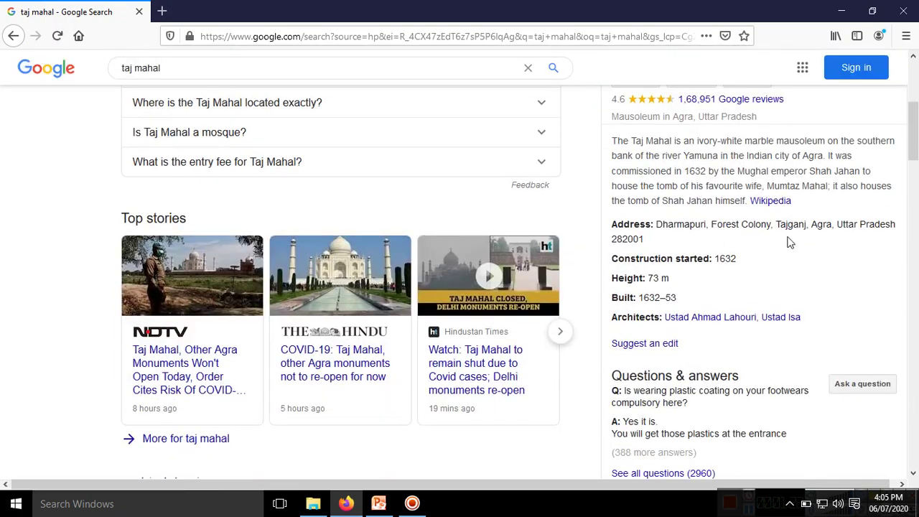
scroll(711, 352, "down", 2)
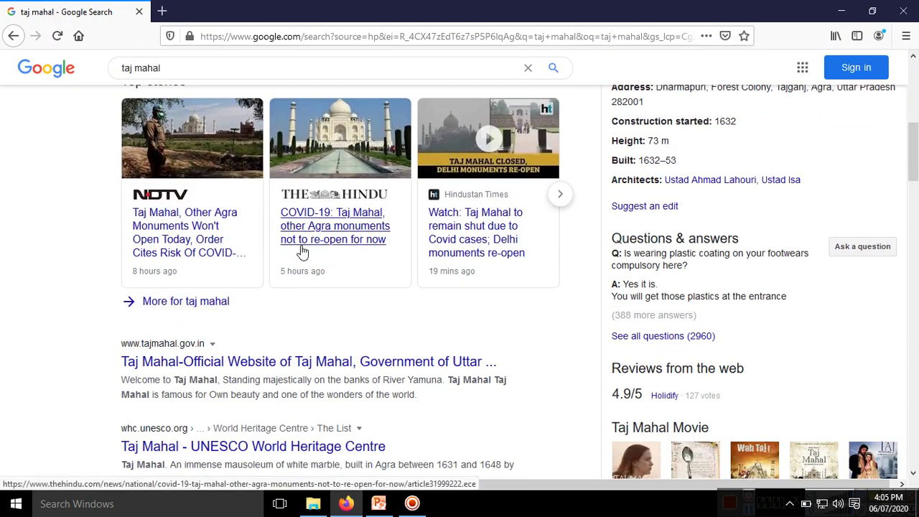
scroll(390, 266, "down", 5)
scroll(389, 267, "up", 7)
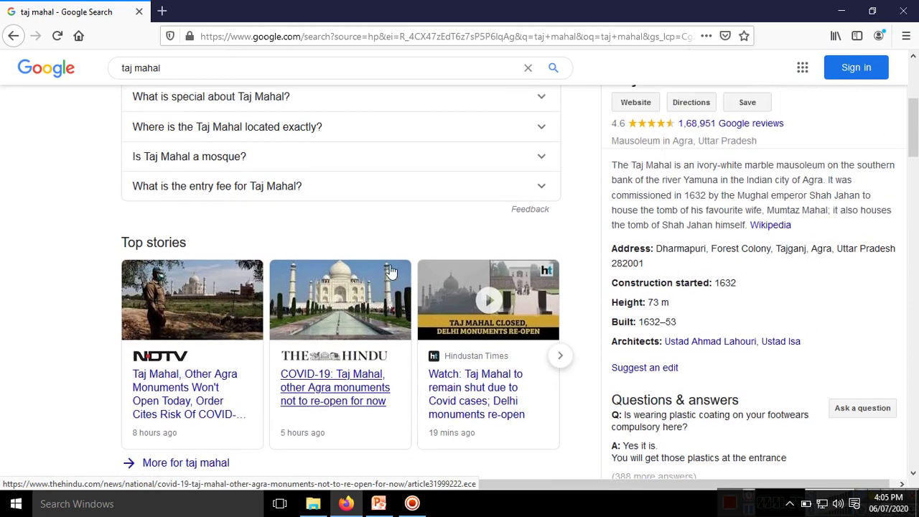
scroll(390, 272, "up", 4)
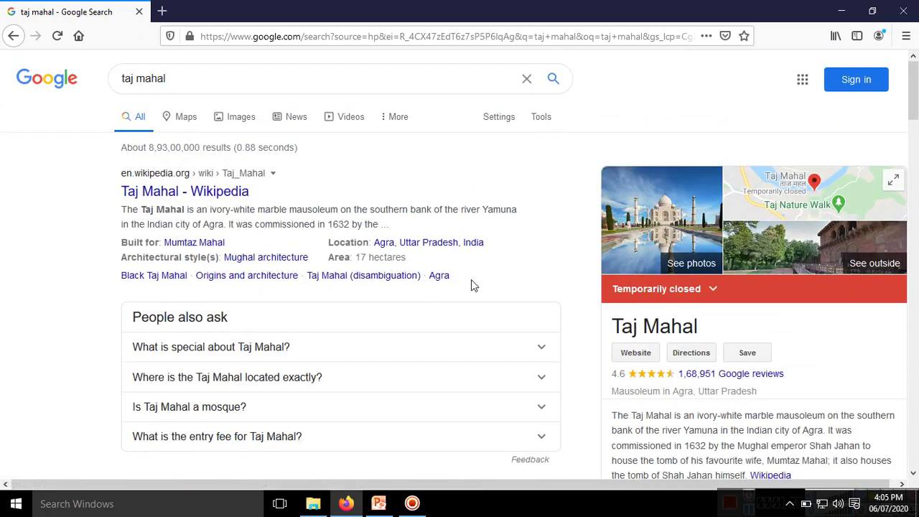
left_click_drag(195, 79, 96, 72)
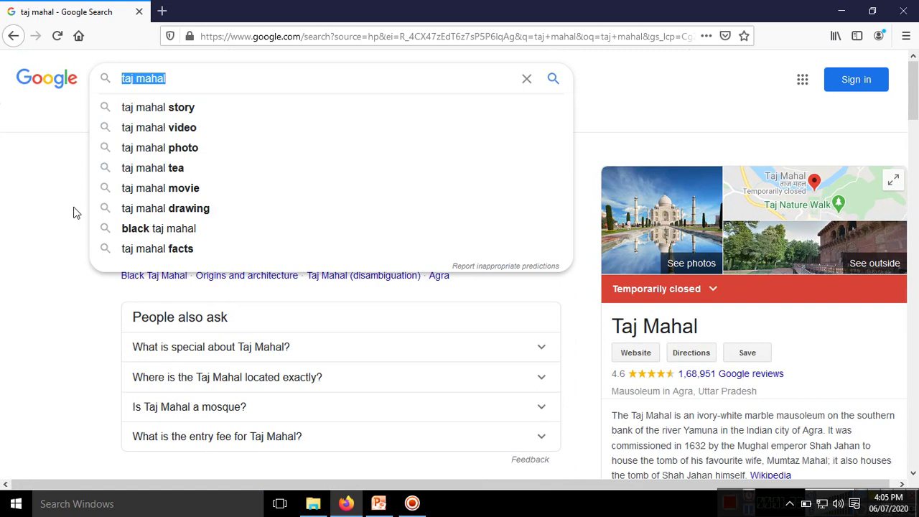
Search for 'trigonometry' over the old query, skim the results, and reselect the query.
type("trigno")
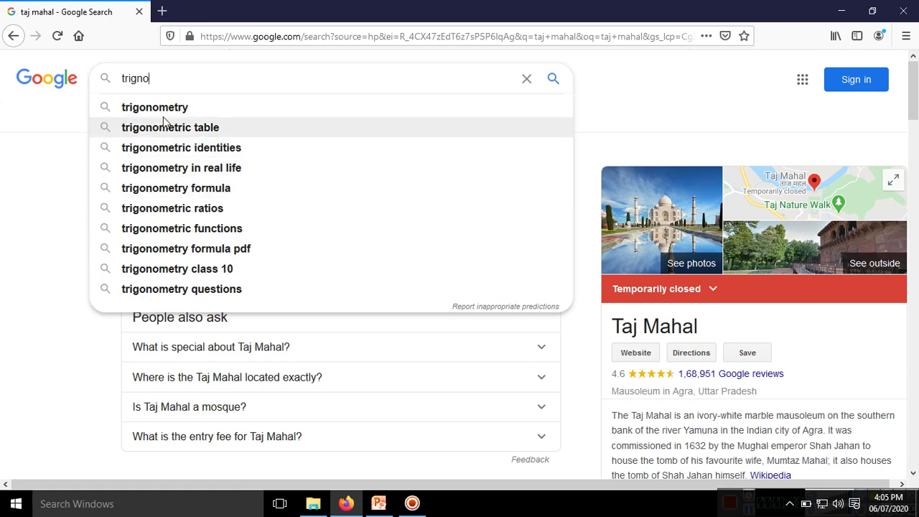
left_click(168, 109)
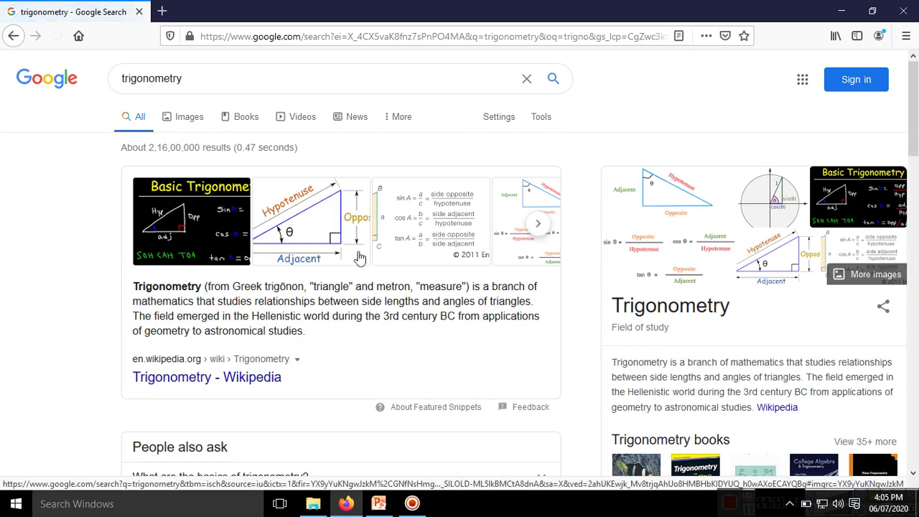
scroll(265, 314, "down", 2)
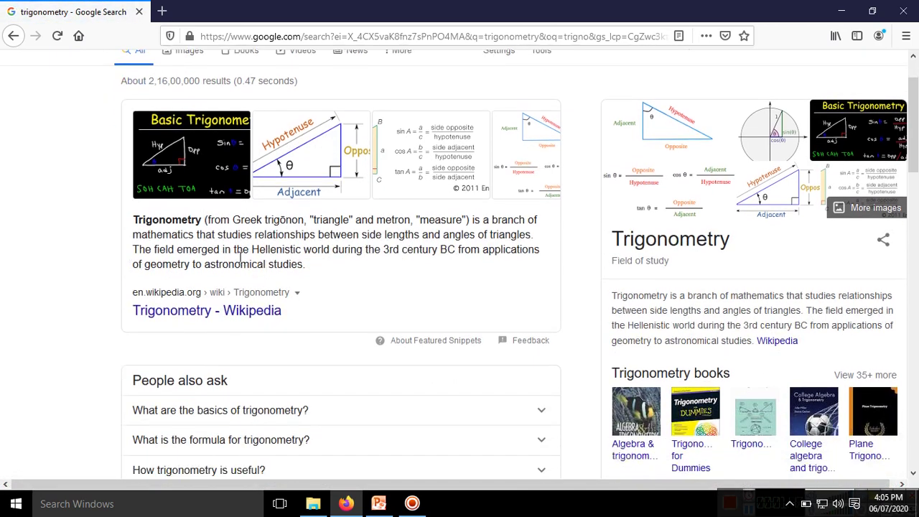
scroll(441, 279, "up", 2)
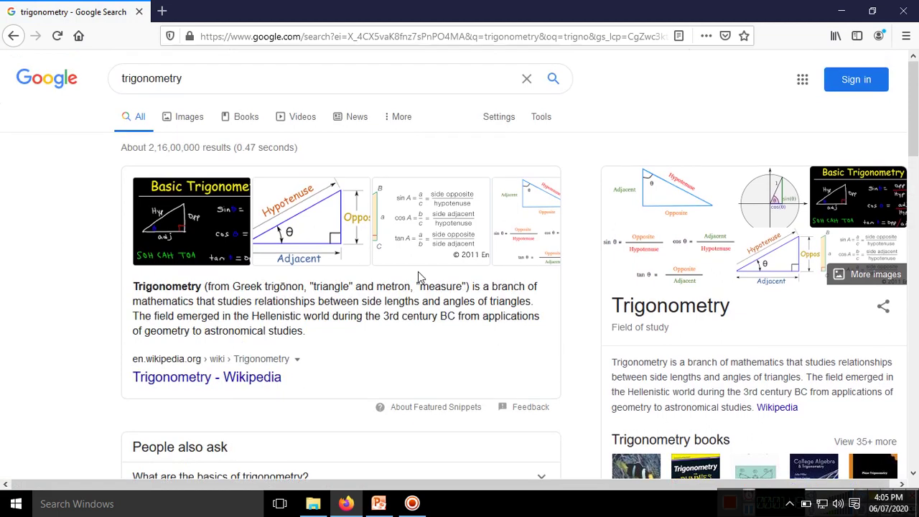
left_click_drag(204, 80, 120, 81)
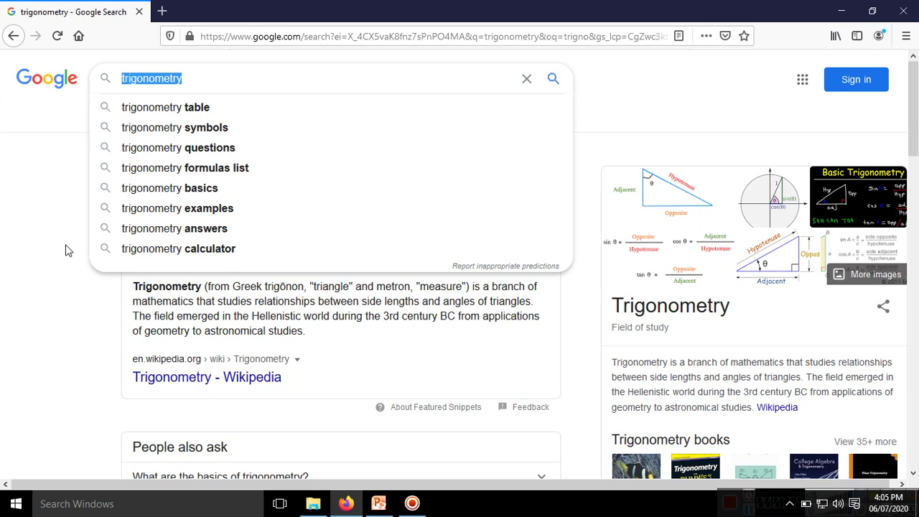
Search for 'salman khan', browse the results and info panel, then select the page address.
type("salman k")
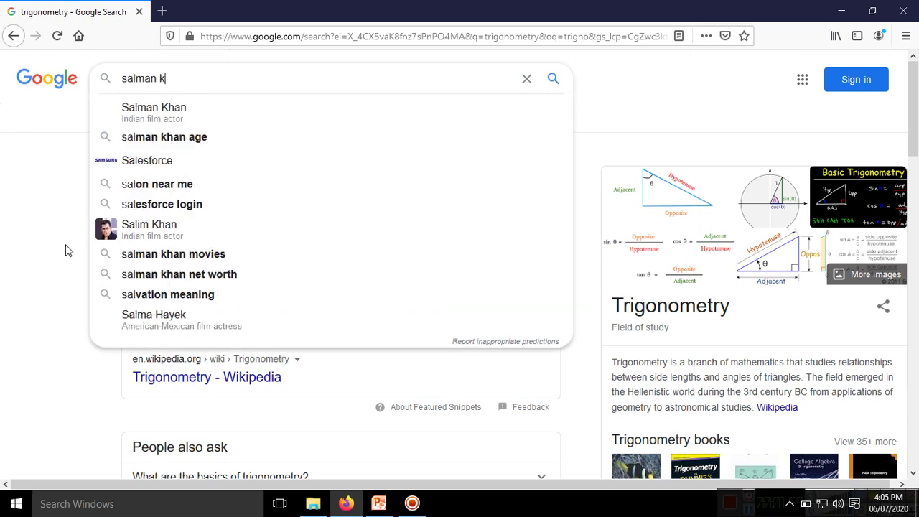
type("han")
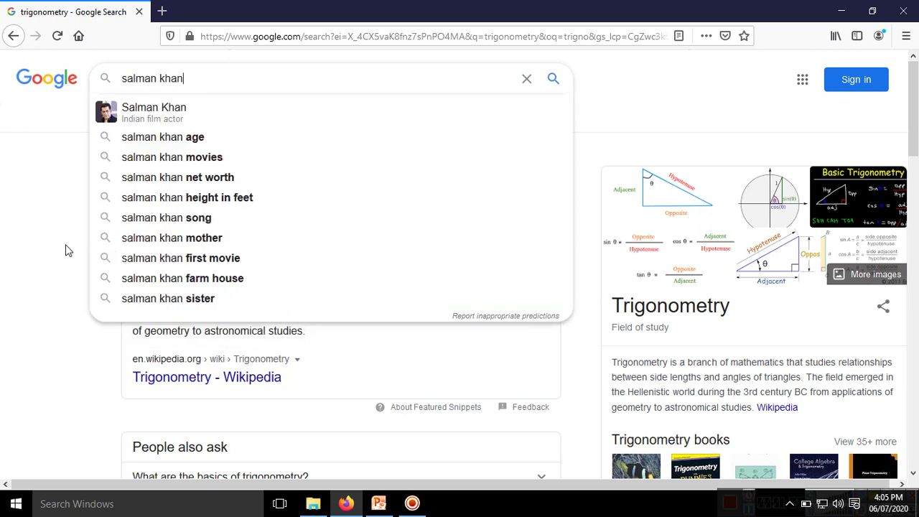
left_click(176, 118)
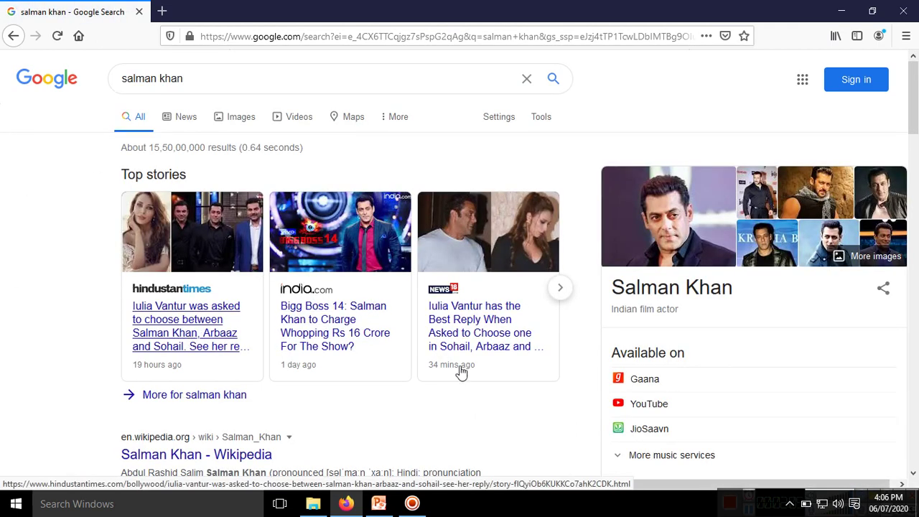
scroll(467, 362, "down", 3)
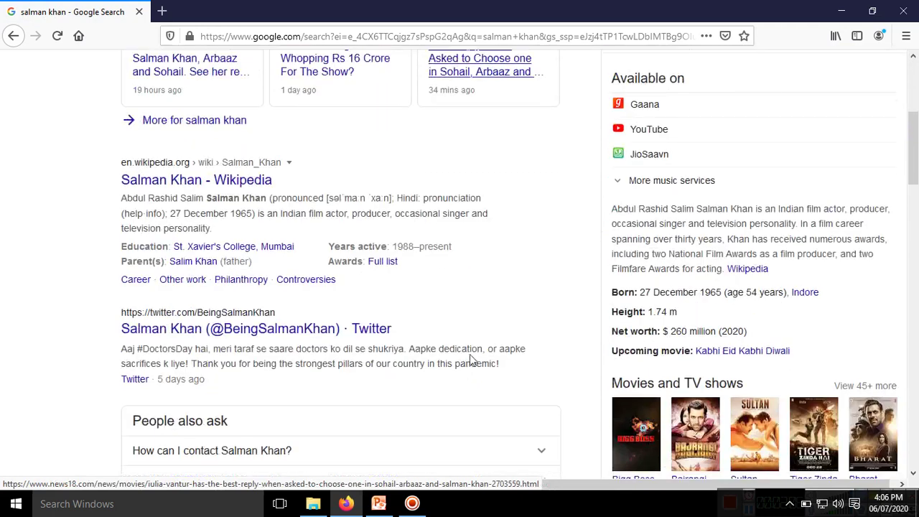
left_click_drag(649, 292, 736, 296)
left_click(714, 309)
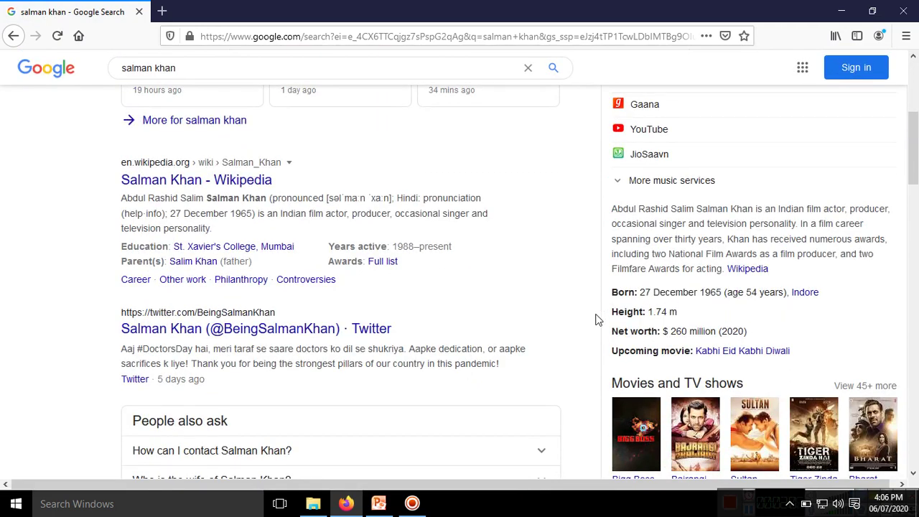
scroll(312, 289, "down", 2)
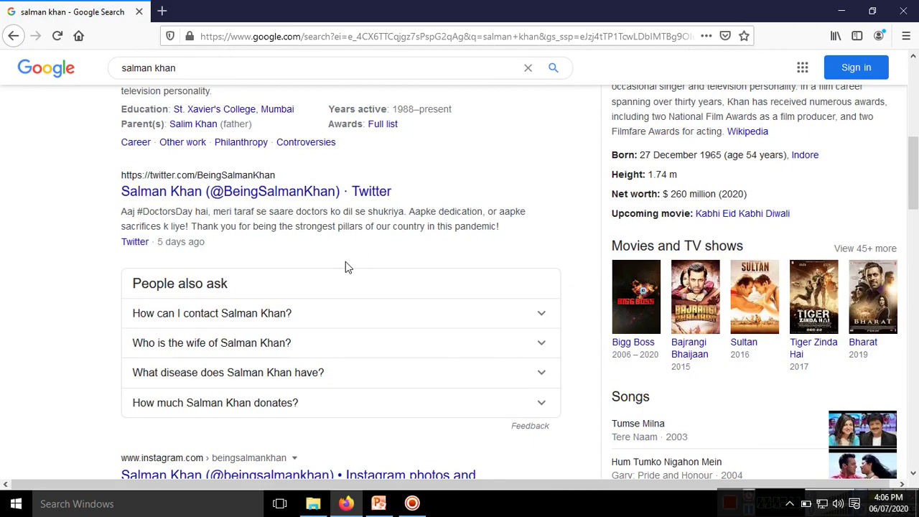
scroll(347, 267, "up", 5)
scroll(478, 357, "down", 2)
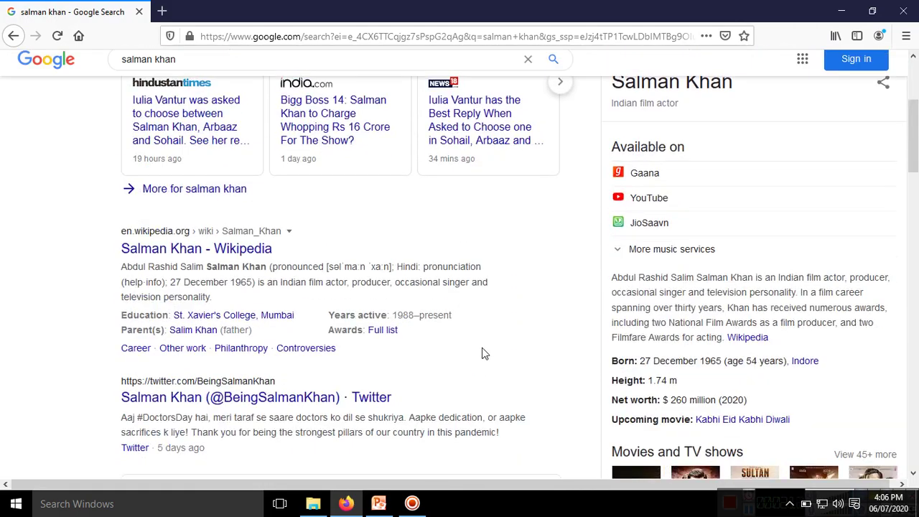
scroll(483, 358, "down", 2)
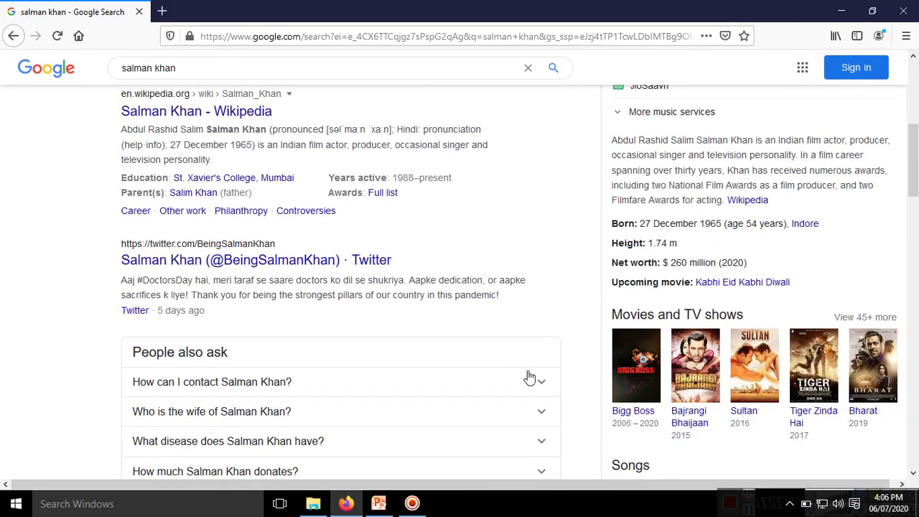
scroll(580, 267, "up", 5)
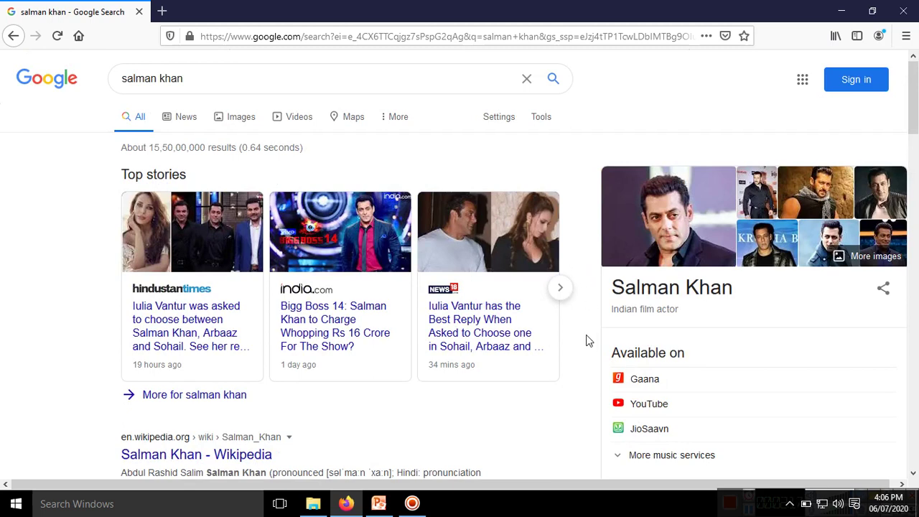
left_click(280, 37)
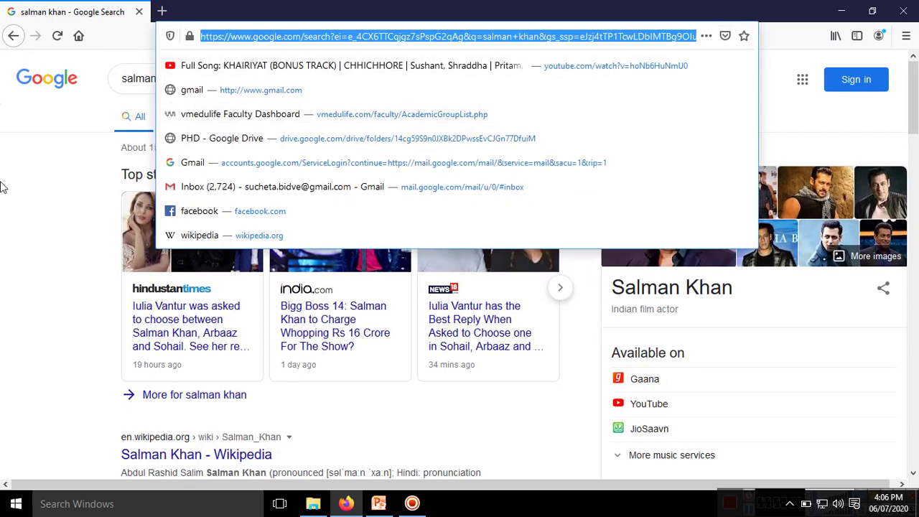
Search Google for 'gmail' and open the 'Gmail by Google' result.
left_click(2, 257)
left_click_drag(201, 78, 115, 75)
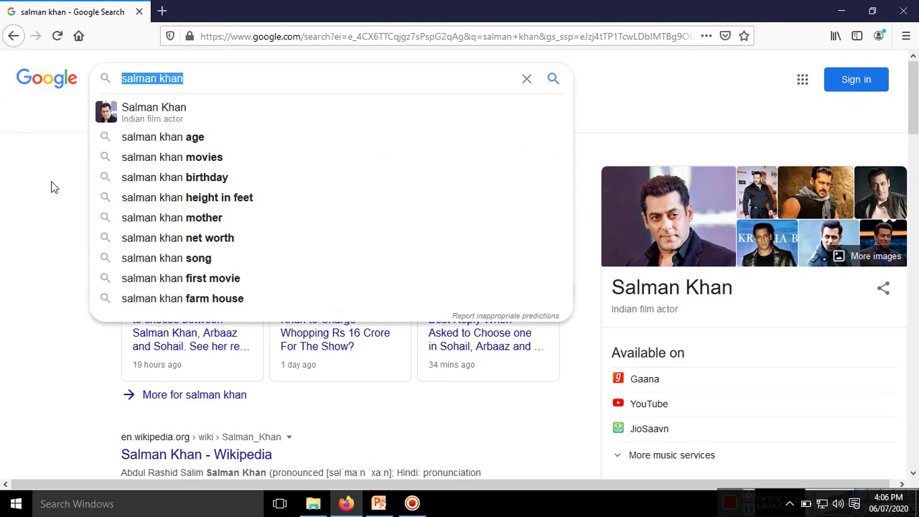
type("gmail")
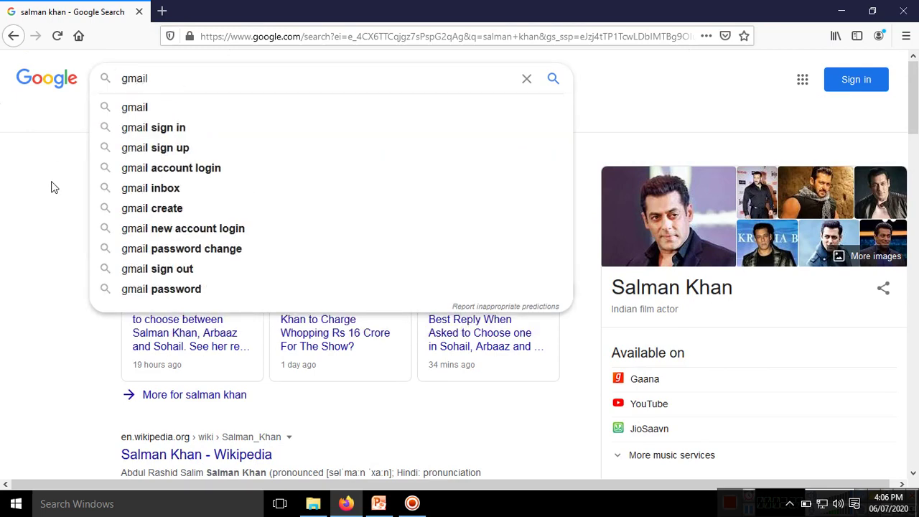
key("Return")
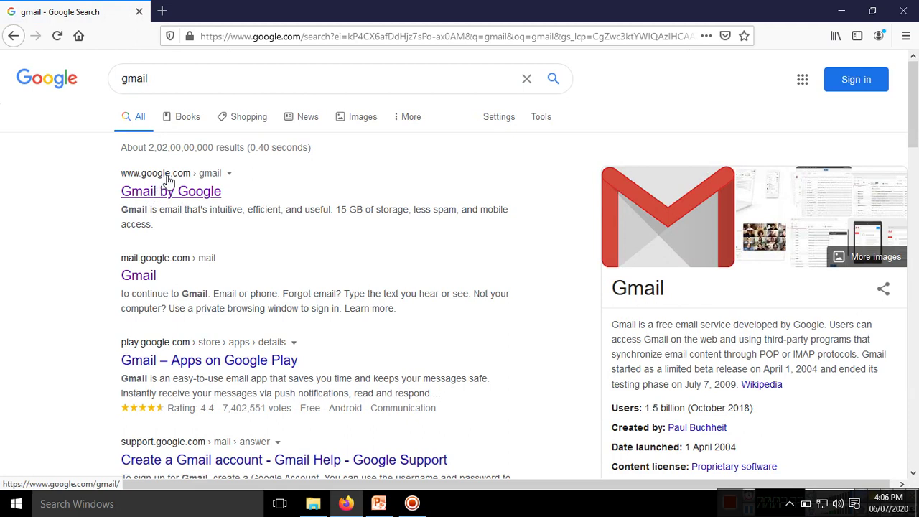
left_click(142, 279)
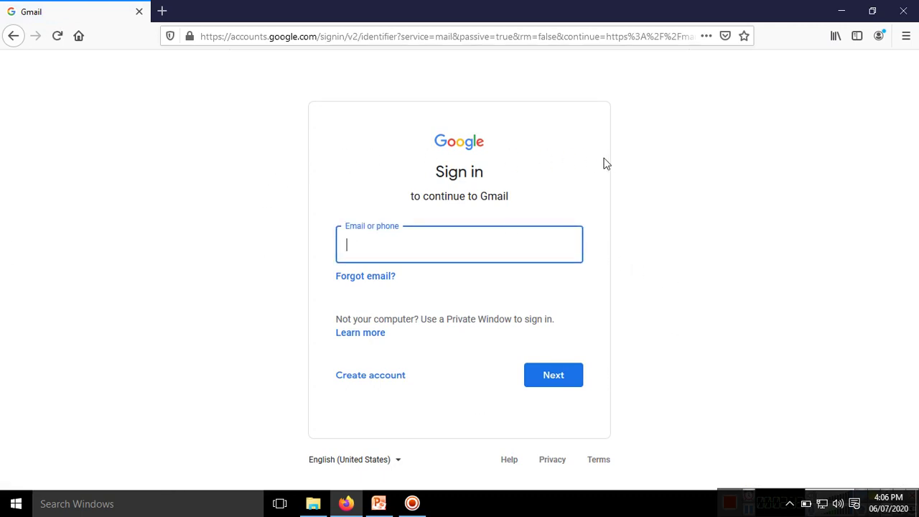
Choose Create account > For myself on the Gmail sign-in page.
left_click(672, 196)
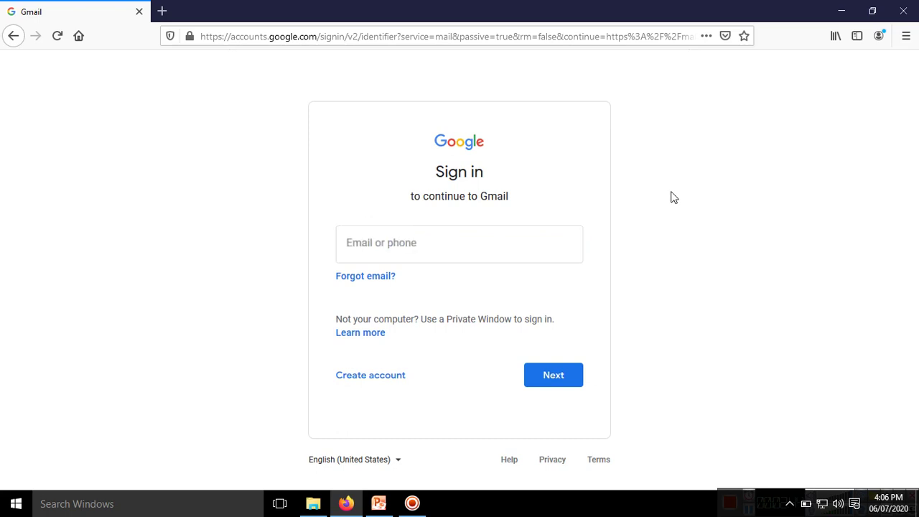
left_click(400, 246)
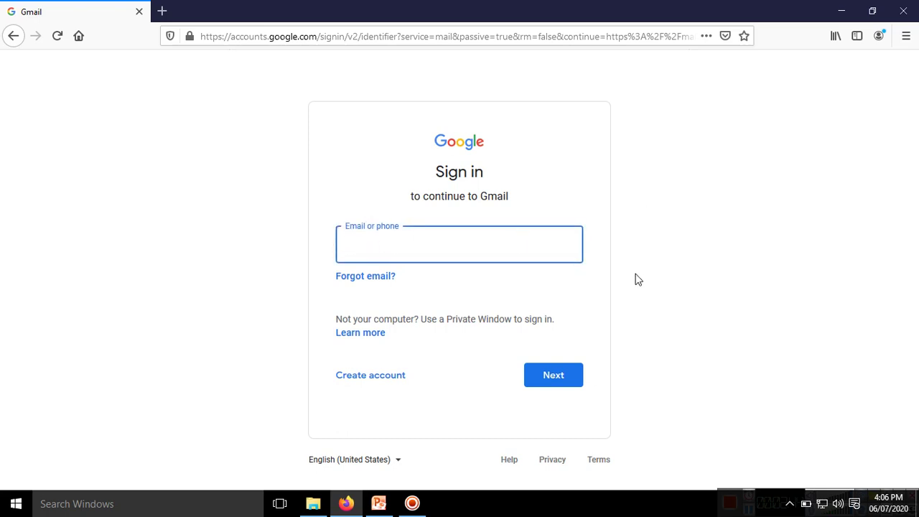
left_click(384, 380)
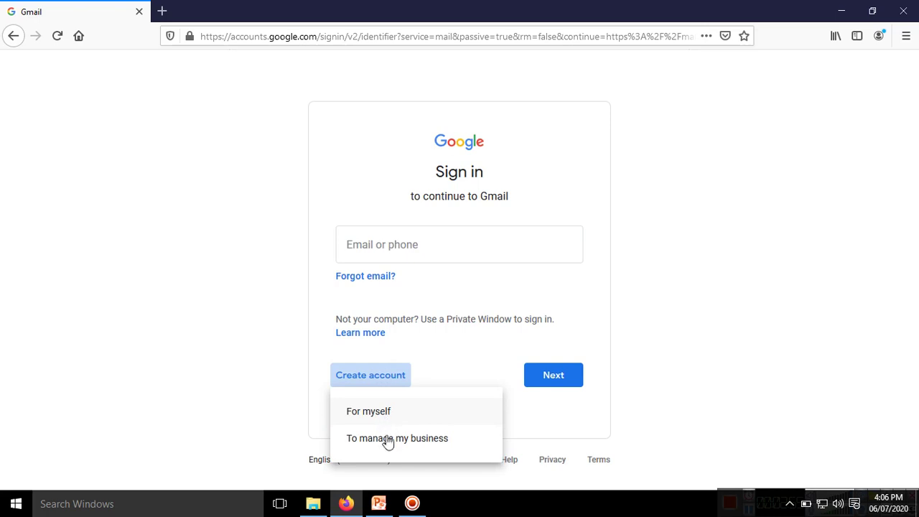
left_click(384, 415)
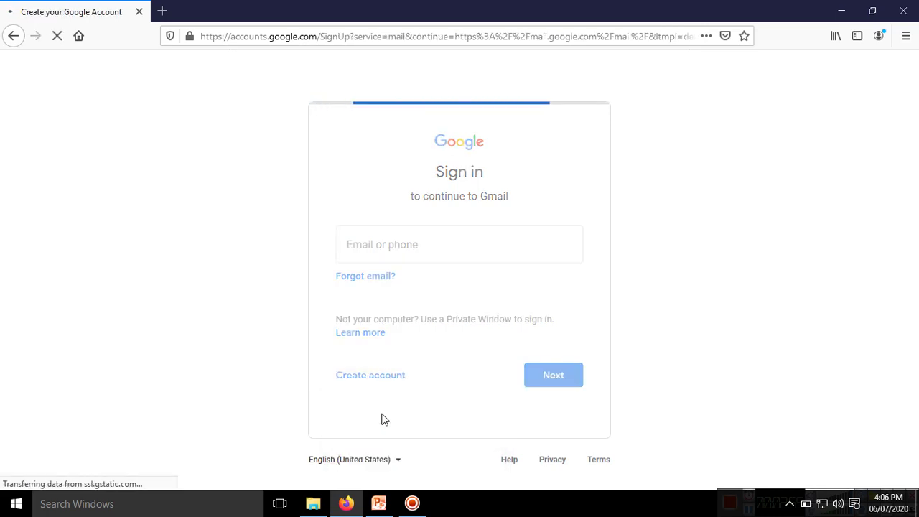
left_click(315, 218)
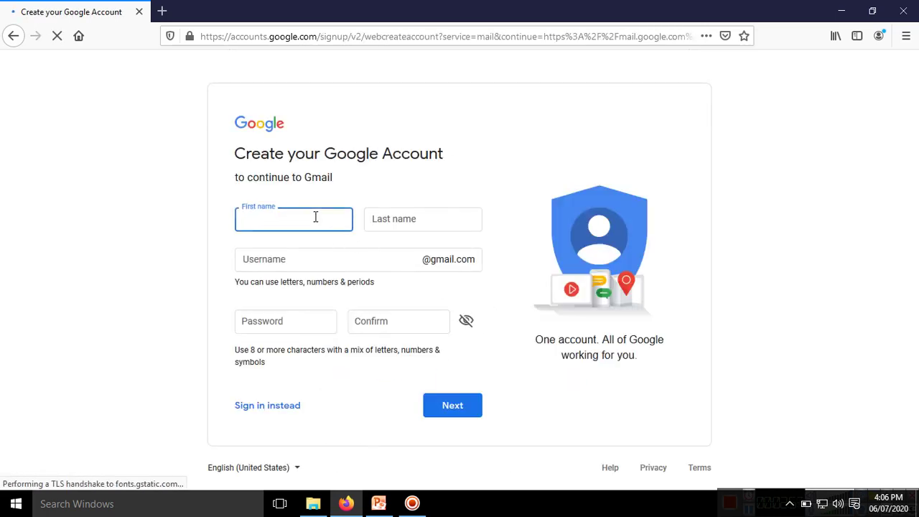
type("Student")
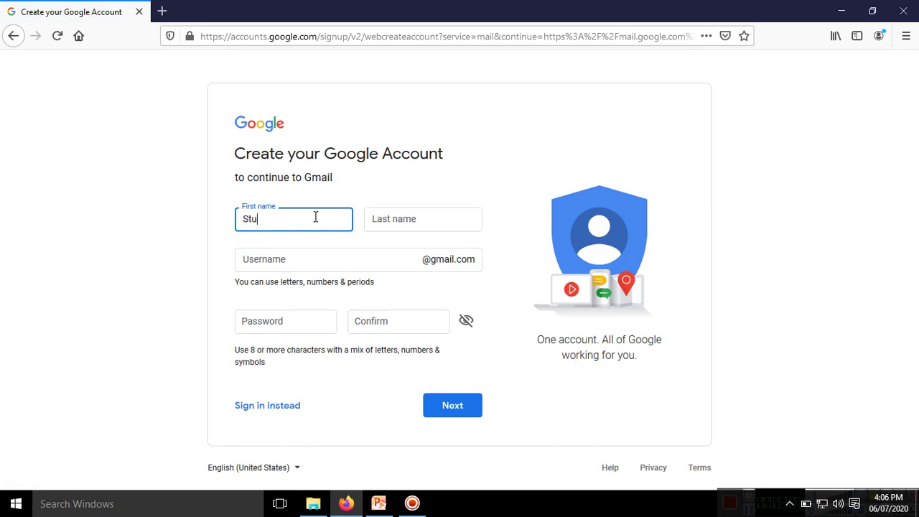
left_click(397, 224)
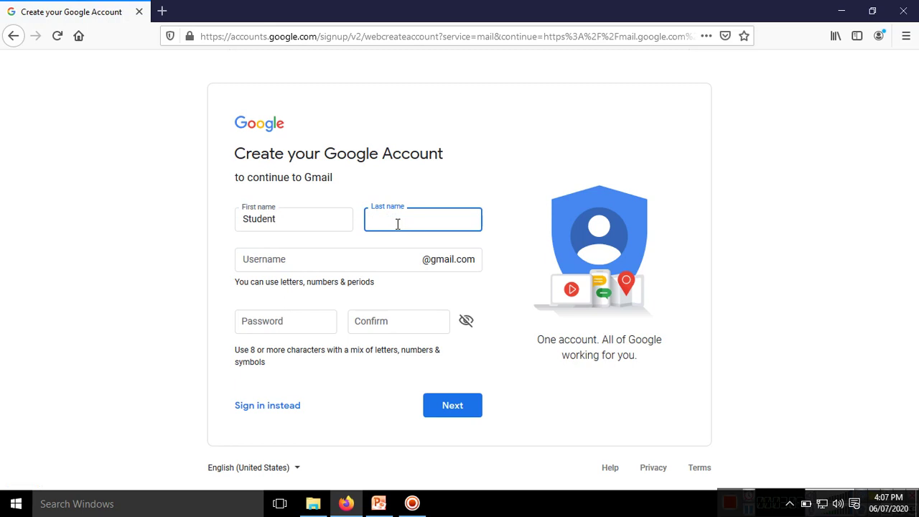
type("ICT")
left_click(374, 254)
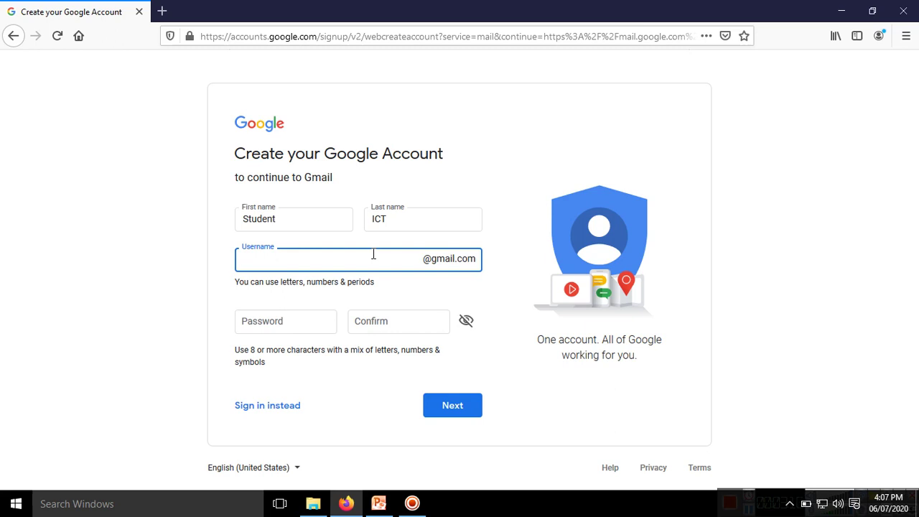
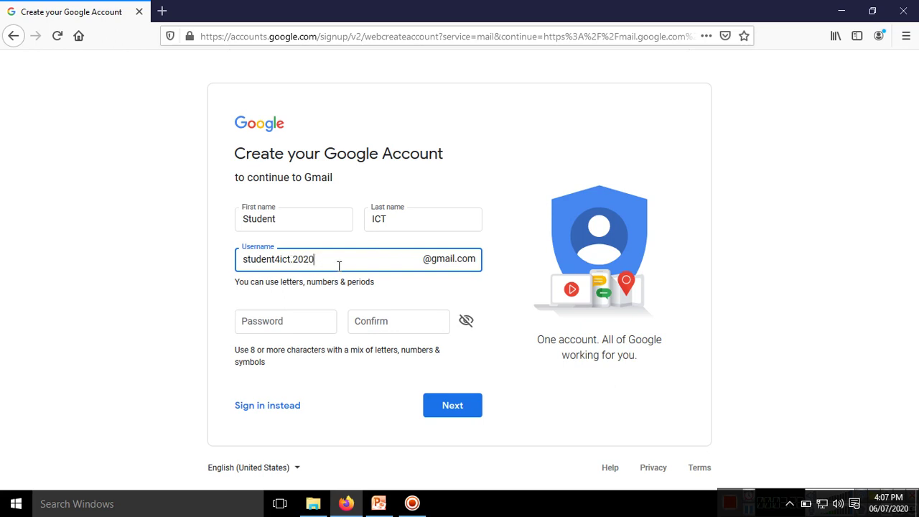
left_click_drag(322, 263, 244, 260)
left_click(330, 260)
Enter and confirm a password, submit, and dismiss Firefox's save-login and generated-password prompts.
left_click(290, 325)
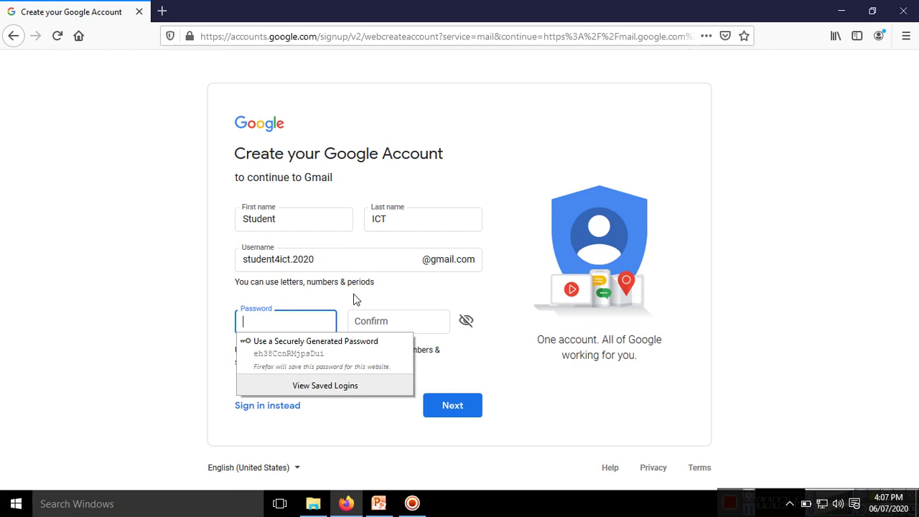
type("••••••")
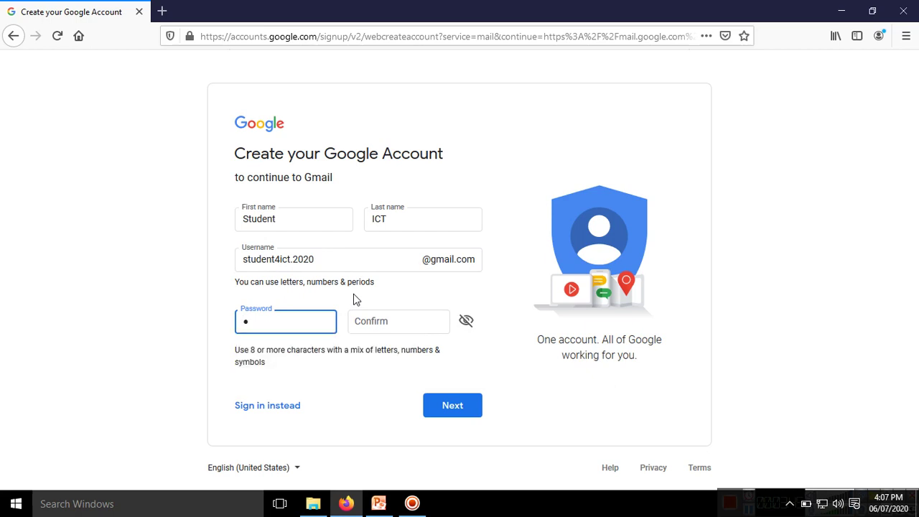
type("•••")
left_click(400, 328)
type("••••••••")
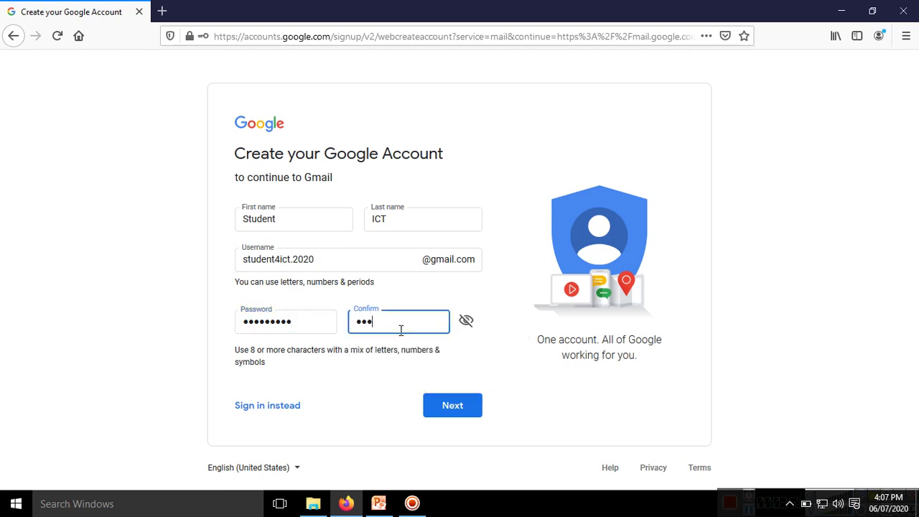
type("•")
left_click(489, 325)
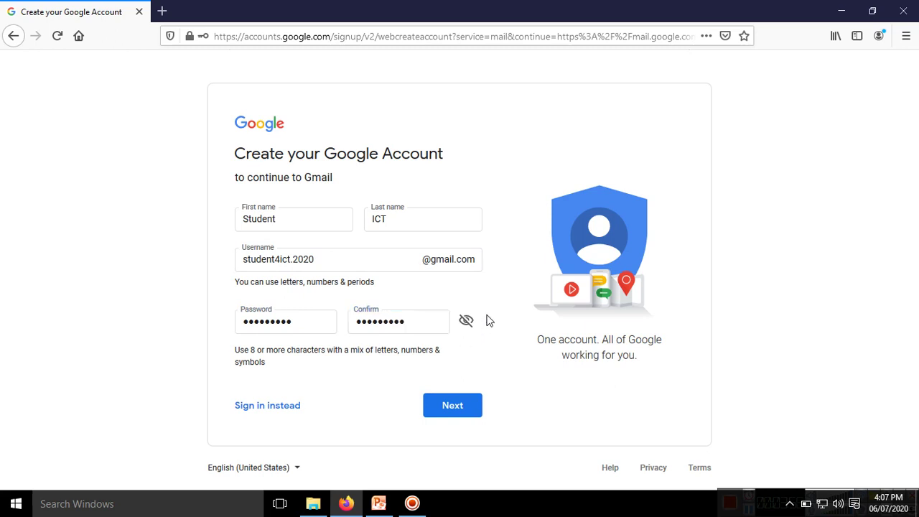
left_click(448, 410)
left_click(374, 154)
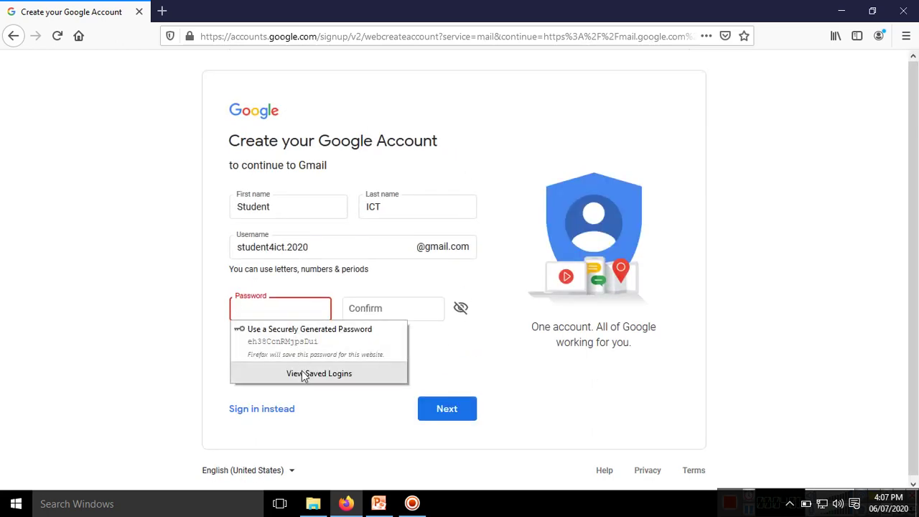
left_click(317, 302)
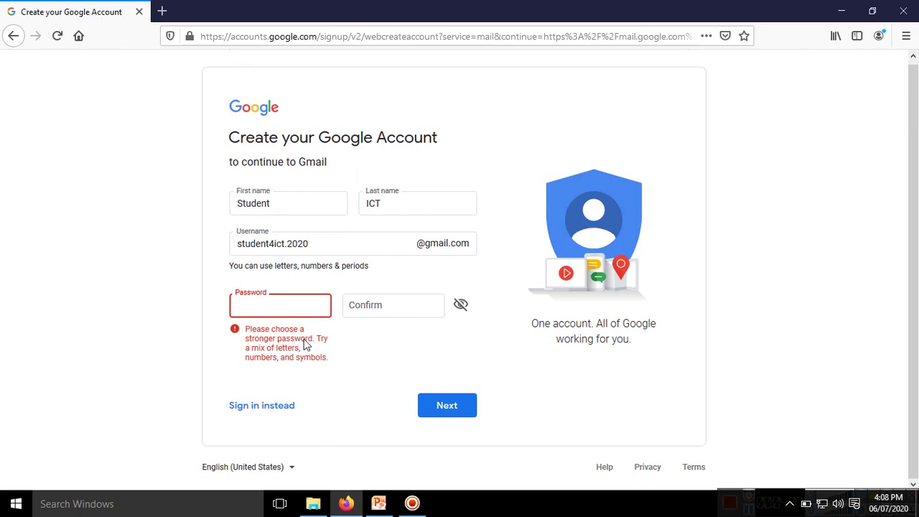
Retype and confirm a letters-and-digits password, showing it in plain text, and submit.
left_click(280, 310)
type("***********")
key("Tab")
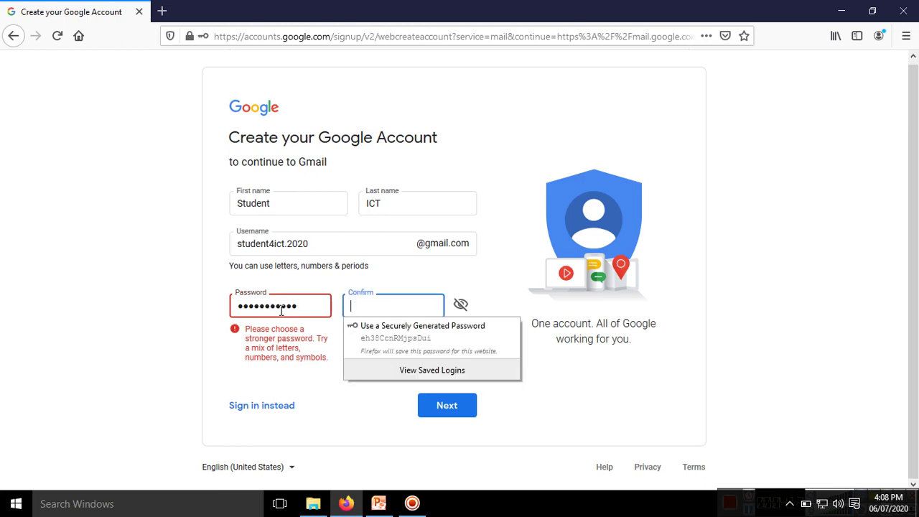
left_click(461, 304)
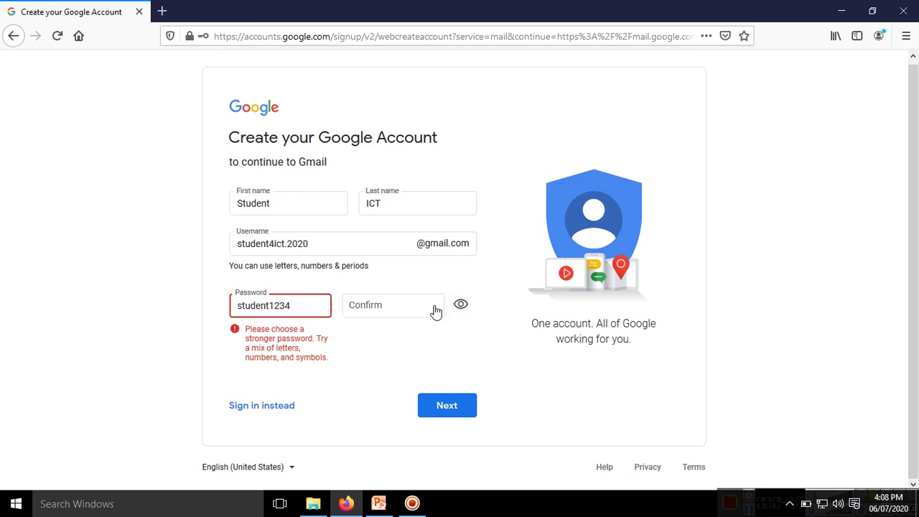
left_click(407, 306)
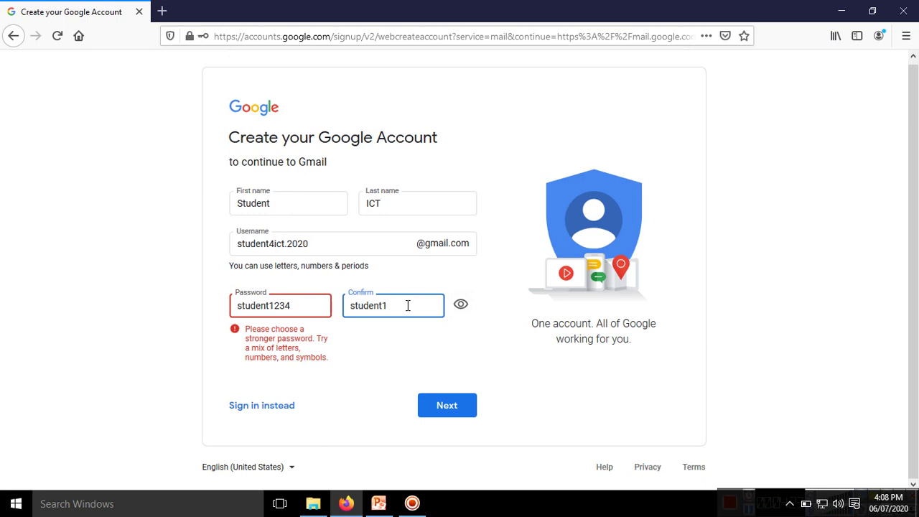
left_click(452, 408)
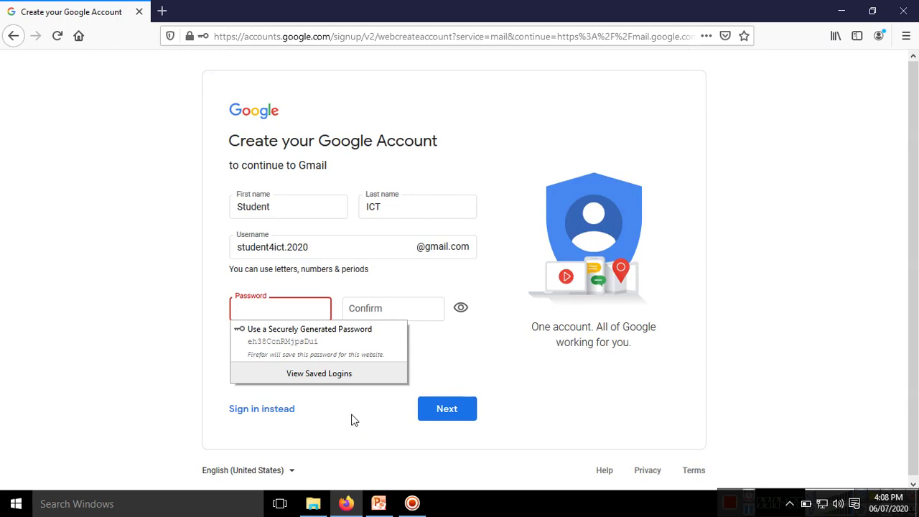
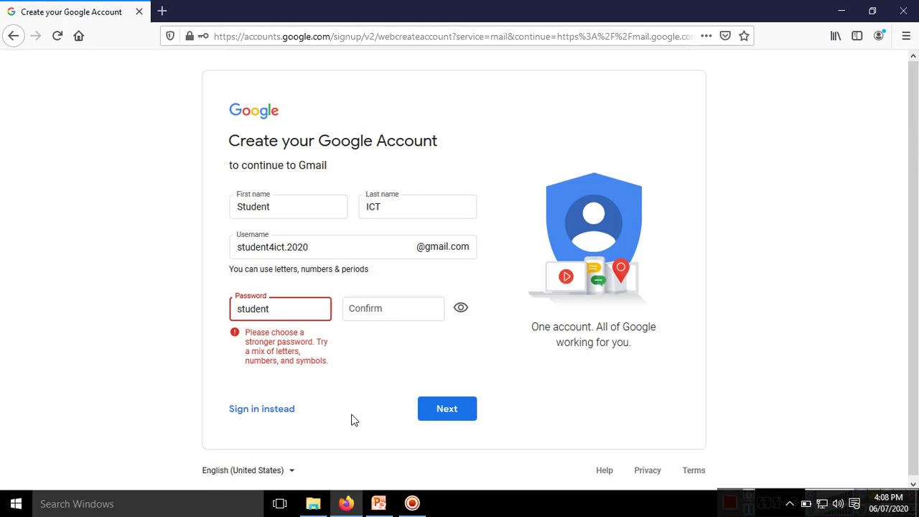
Enter and confirm a stronger password containing a symbol, then submit the form.
key("Tab")
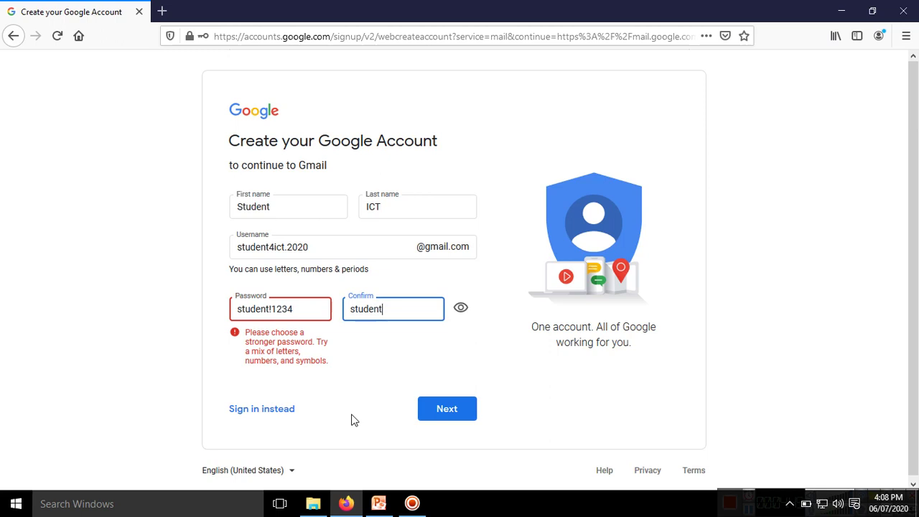
left_click(444, 413)
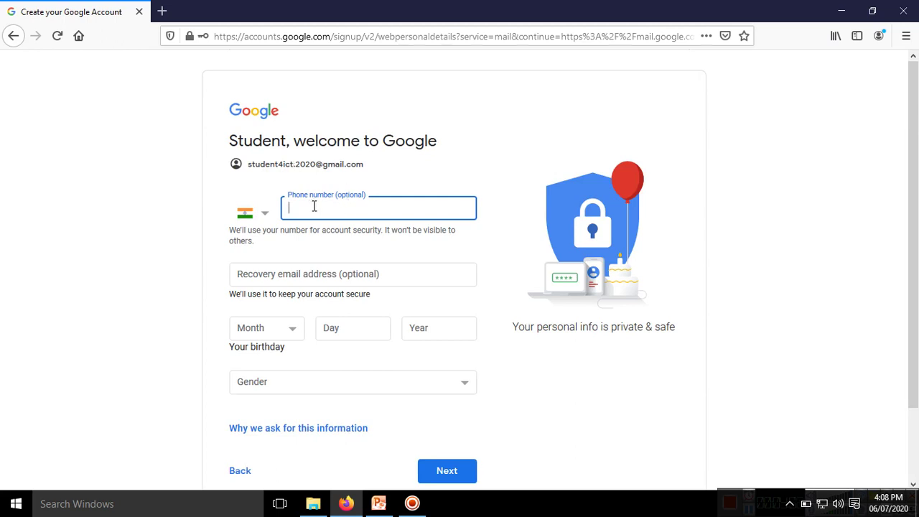
Enter the phone number and set the gender to Male.
scroll(308, 258, "down", 2)
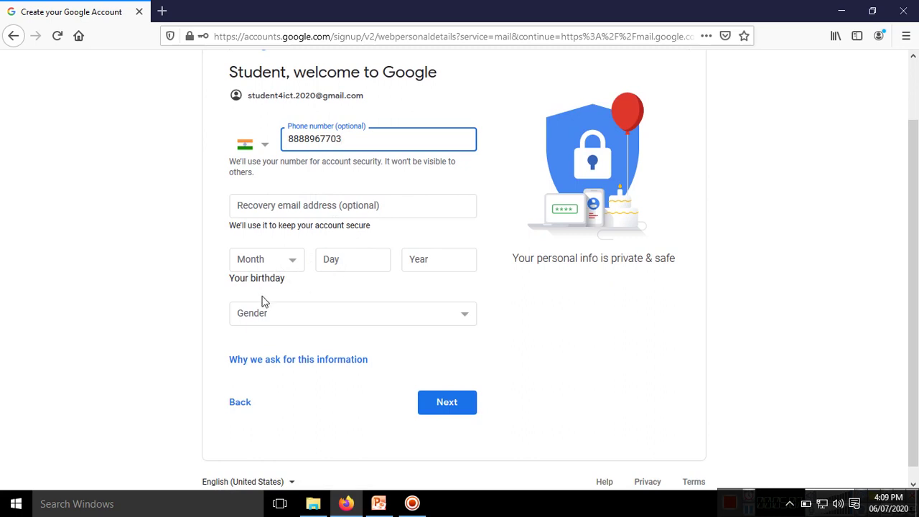
left_click(294, 314)
left_click(275, 350)
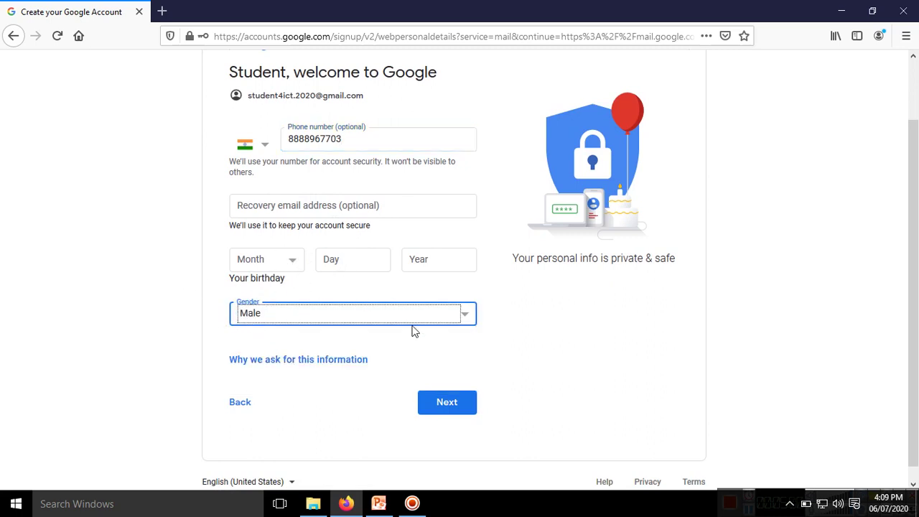
left_click(454, 405)
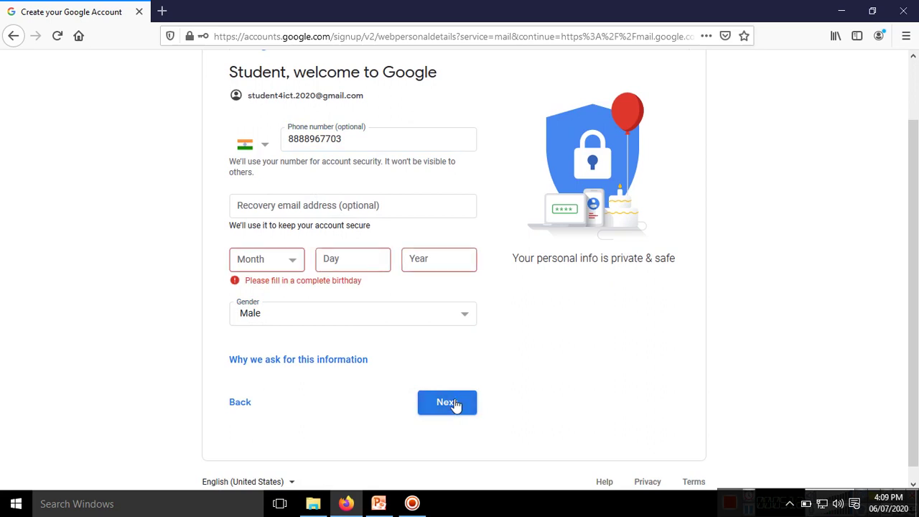
Set the birthday to 13 February 2000 and submit the personal details.
left_click(279, 267)
left_click(271, 294)
left_click(357, 267)
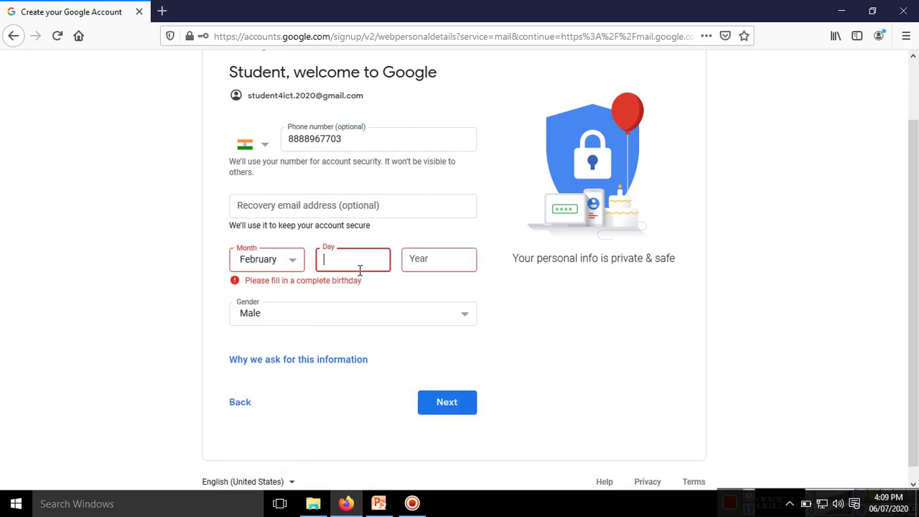
type("13")
left_click(422, 260)
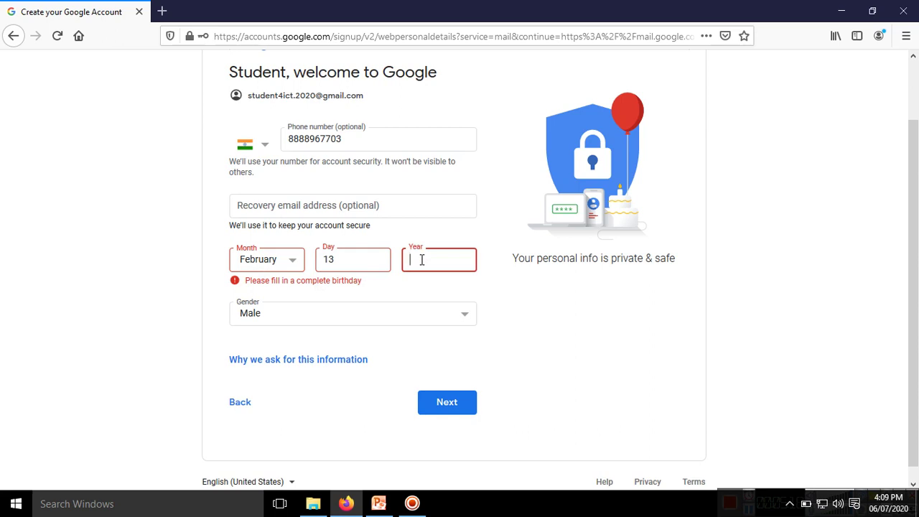
type("19")
type("99")
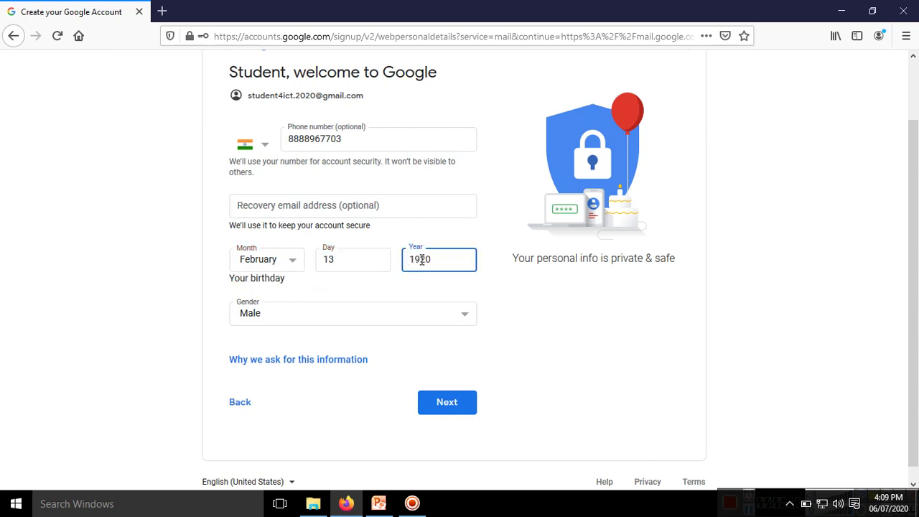
key("BackSpace")
key("BackSpace")
key("BackSpace")
key("BackSpace")
type("2000")
left_click(442, 400)
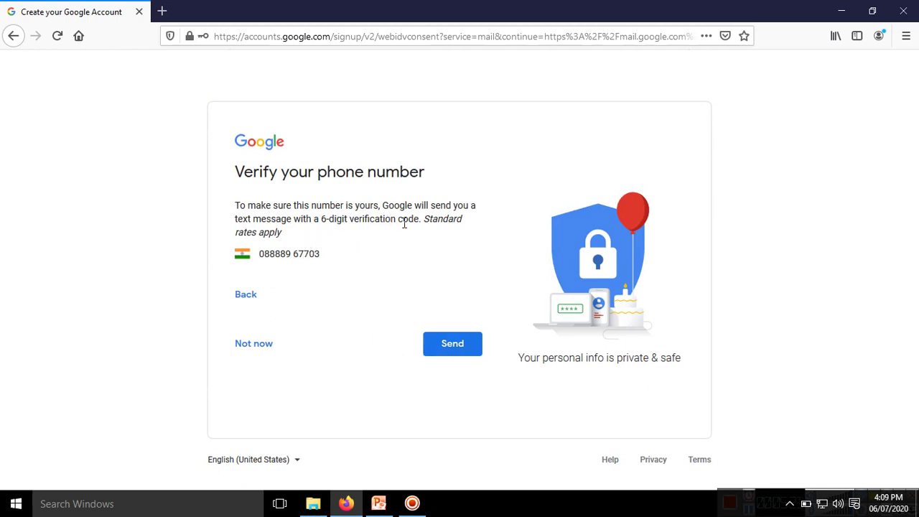
Have the verification code texted, then enter the received 6-digit code and submit it.
left_click(452, 344)
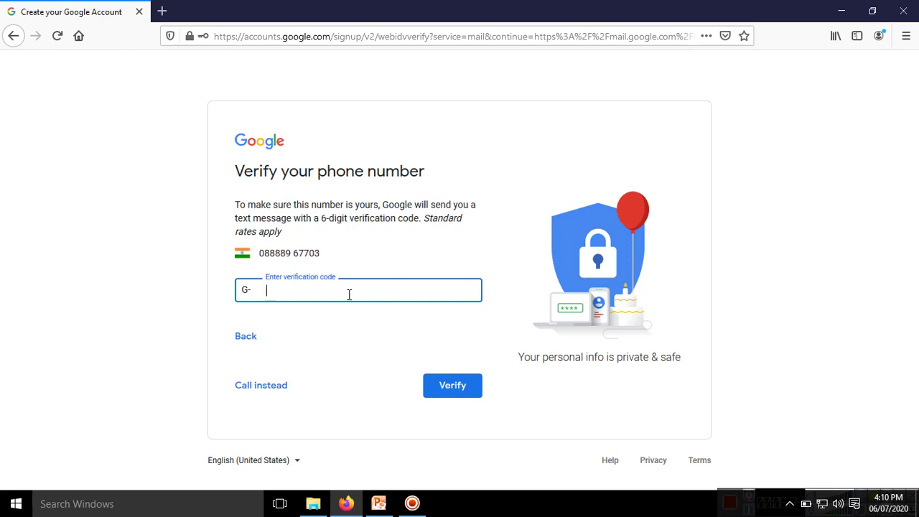
left_click(455, 391)
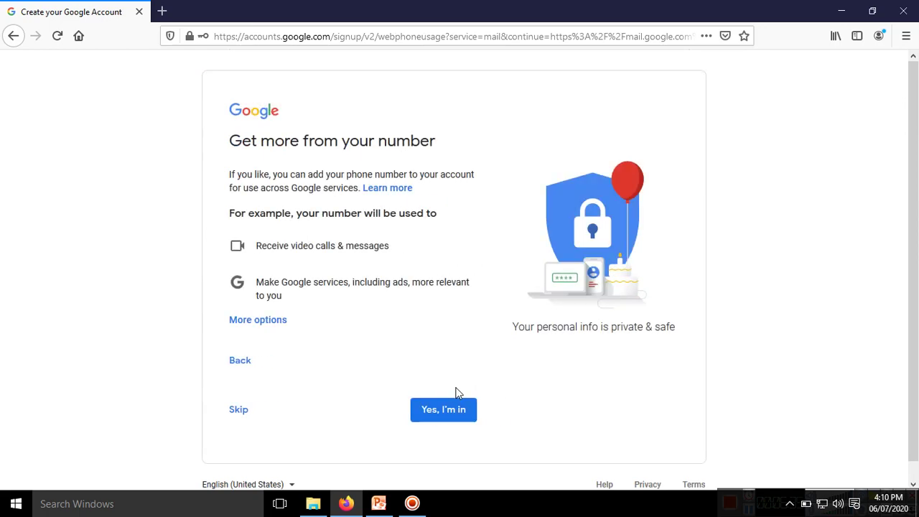
Add the phone number to the account and accept the Privacy and Terms to reach the inbox.
left_click(443, 411)
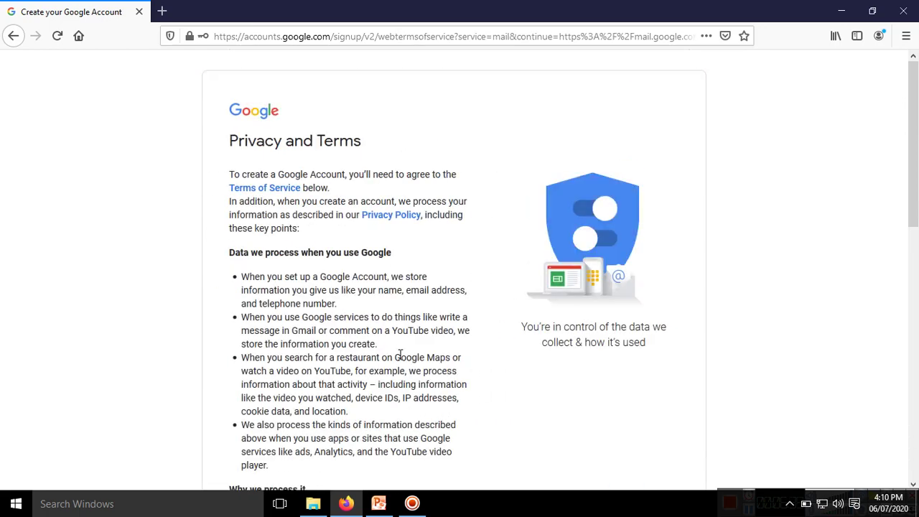
scroll(345, 331, "down", 8)
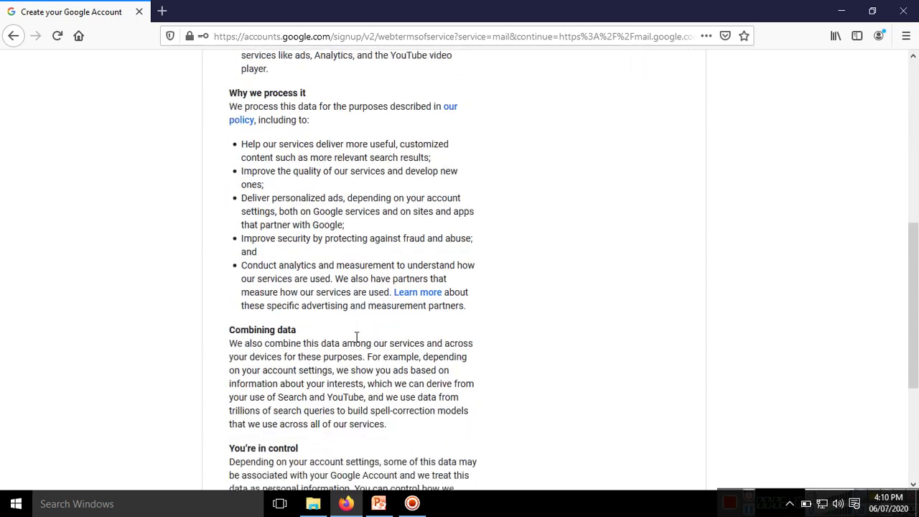
left_click(455, 413)
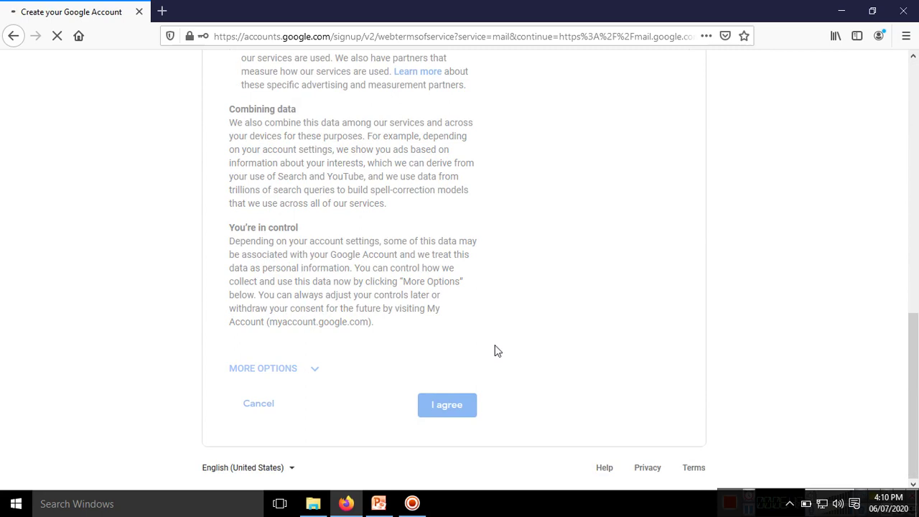
scroll(491, 372, "up", 3)
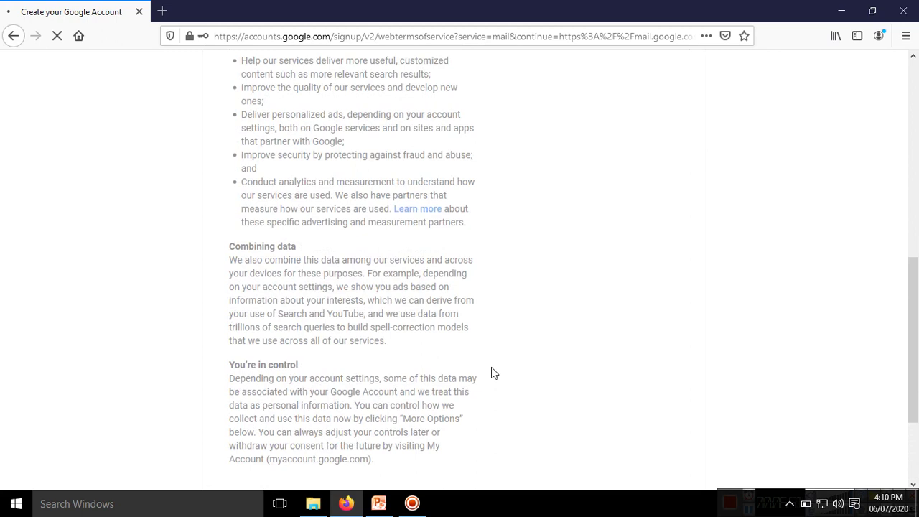
scroll(494, 373, "up", 8)
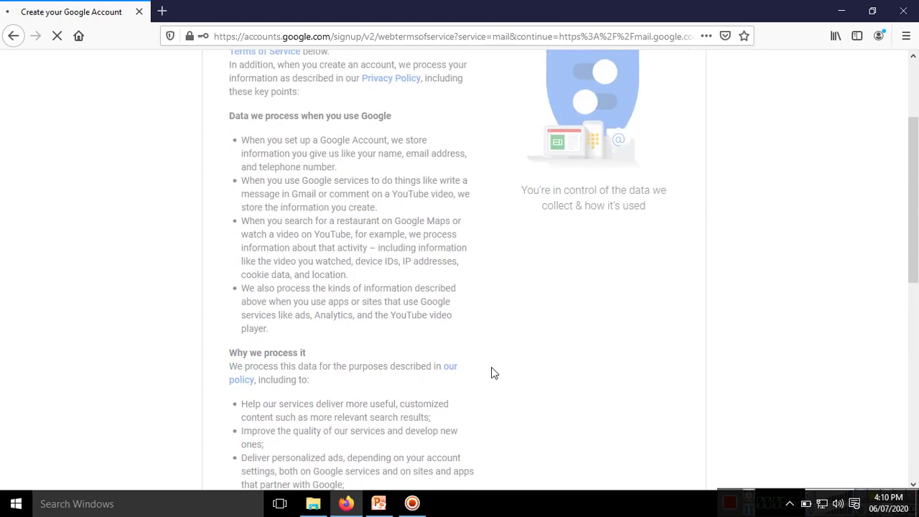
scroll(158, 294, "up", 3)
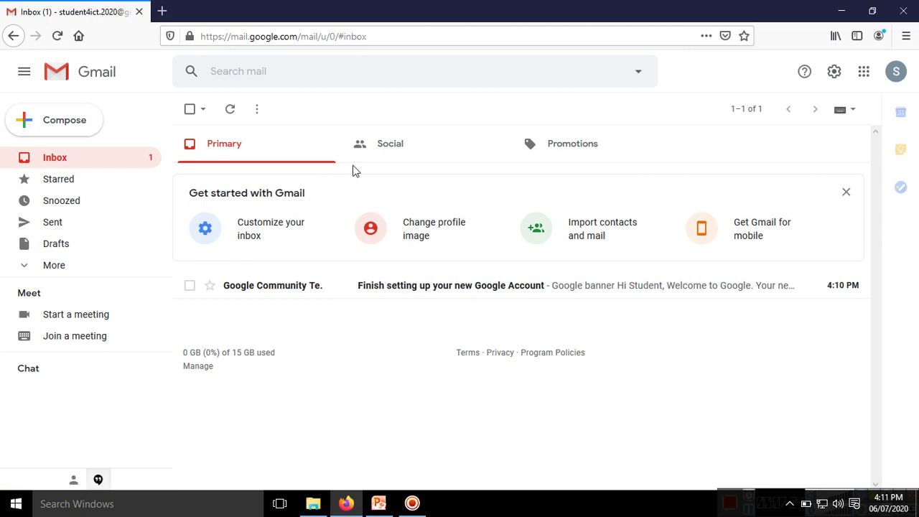
left_click(897, 74)
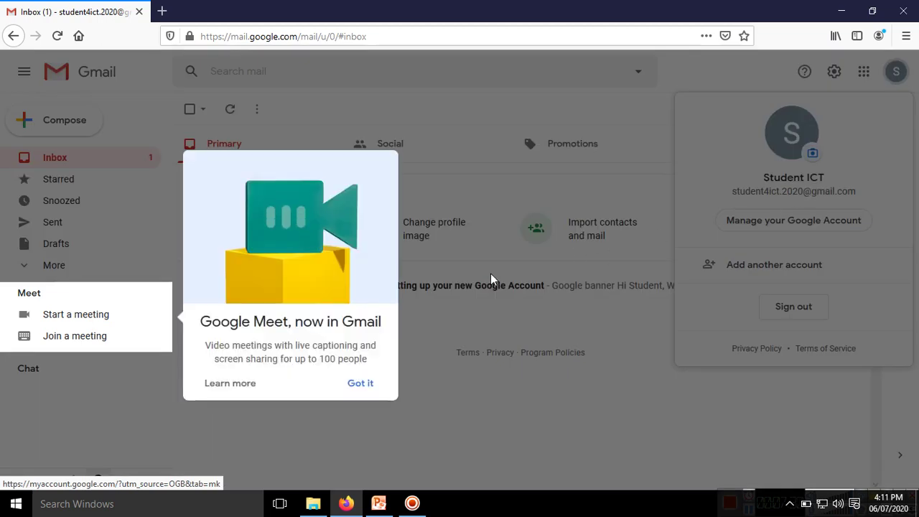
left_click(357, 391)
left_click(357, 391)
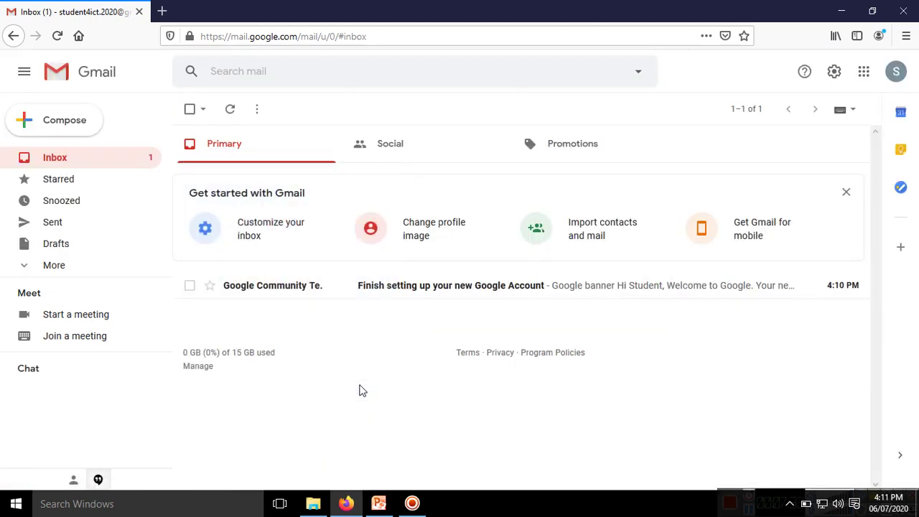
left_click(897, 72)
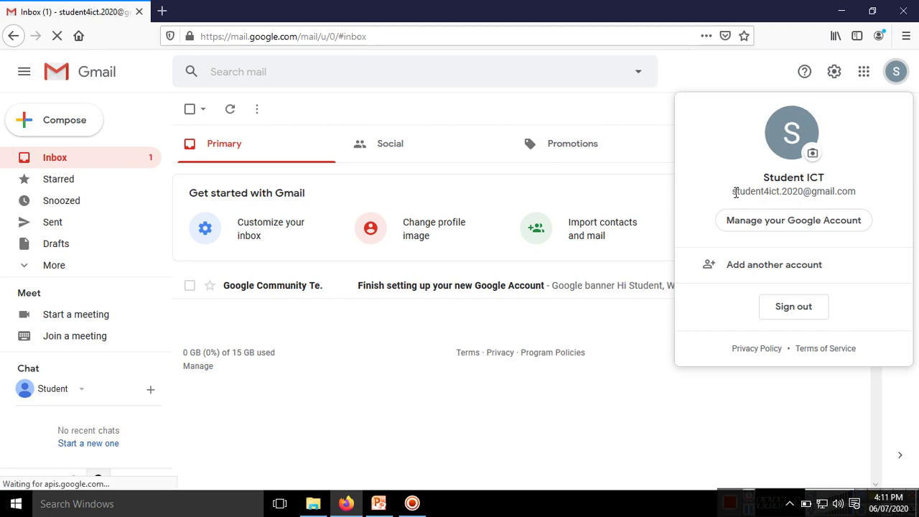
left_click_drag(735, 191, 762, 177)
left_click(808, 192)
left_click(754, 192)
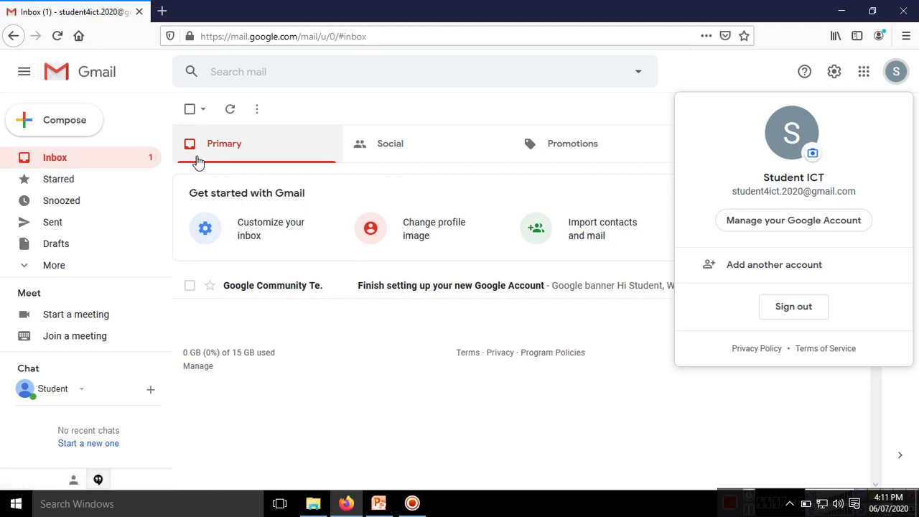
left_click(72, 120)
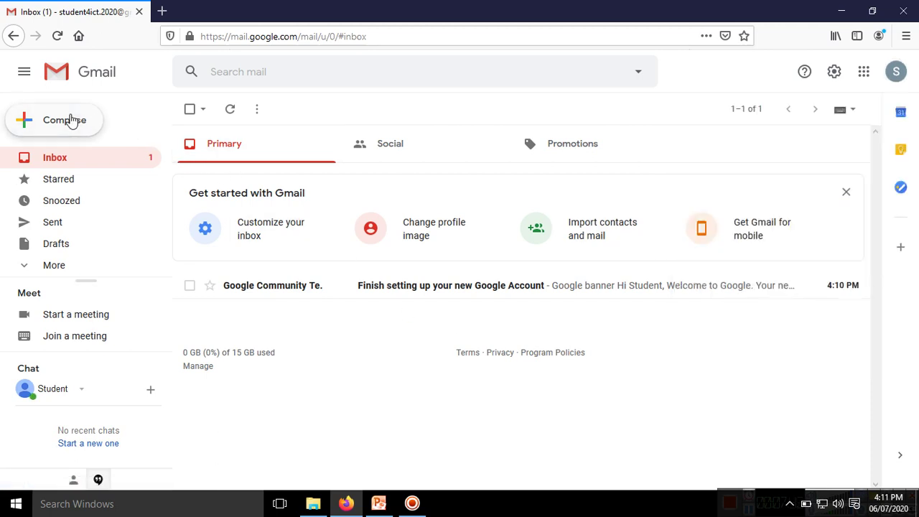
Compose a new message with subject 'hi' and a short test body, then minimise it.
left_click(71, 120)
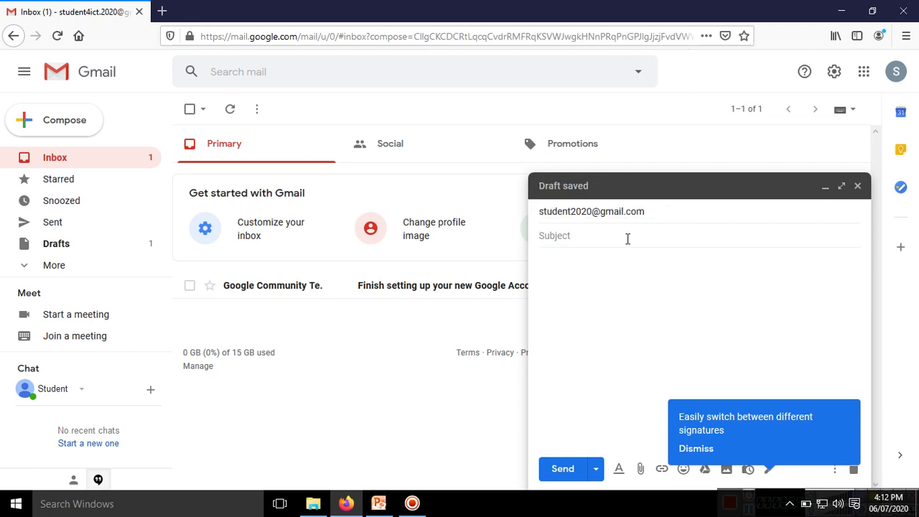
type("hi")
left_click(616, 260)
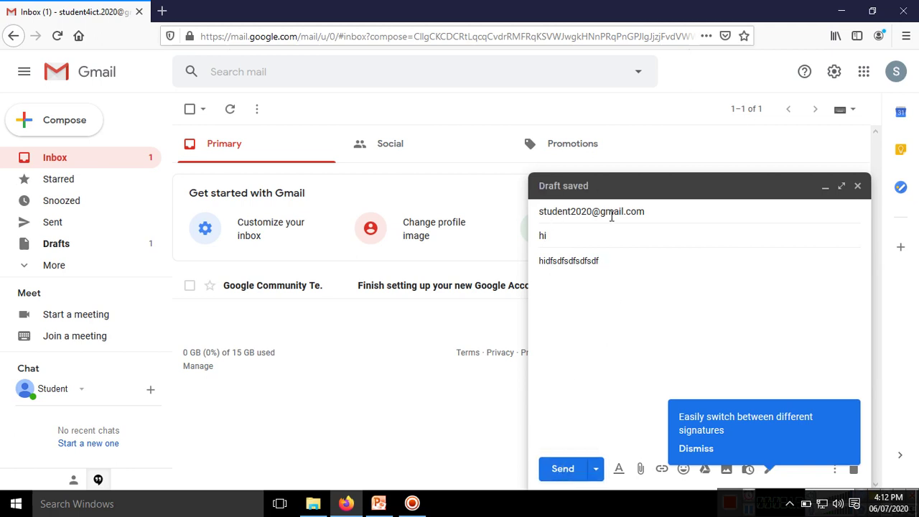
mouse_move(610, 212)
left_click(826, 187)
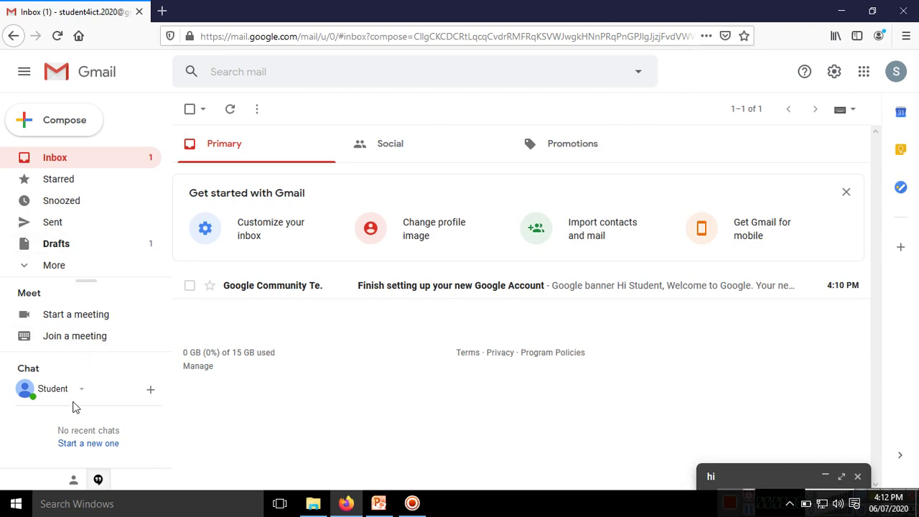
Open and close the Hangouts chat status dropdown, leaving the inbox in view.
left_click(81, 391)
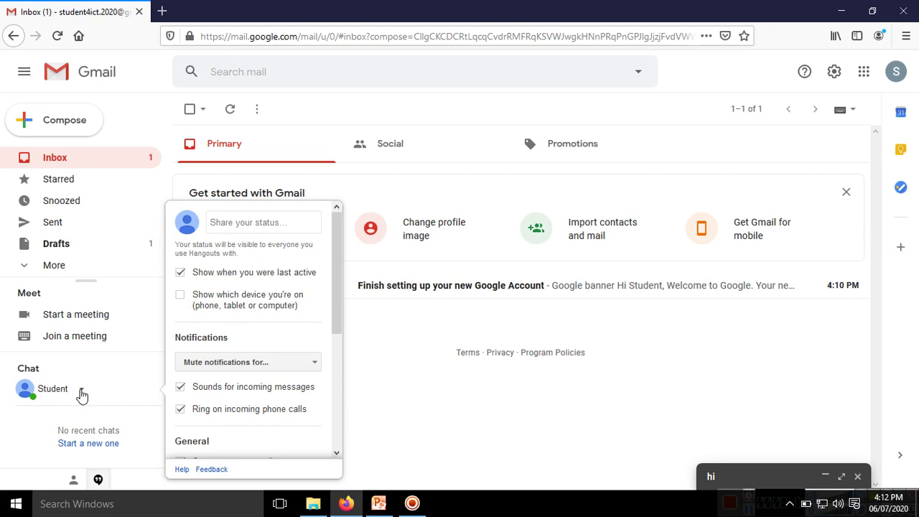
left_click(104, 399)
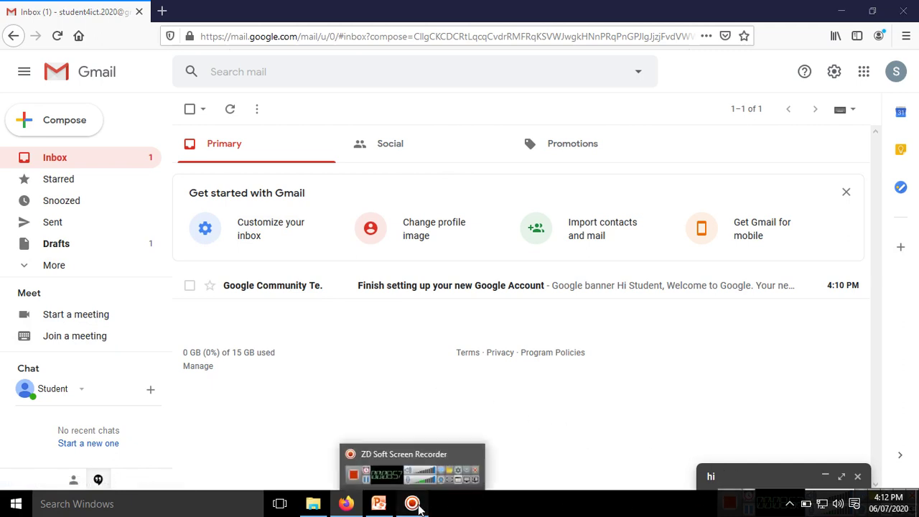
left_click(417, 505)
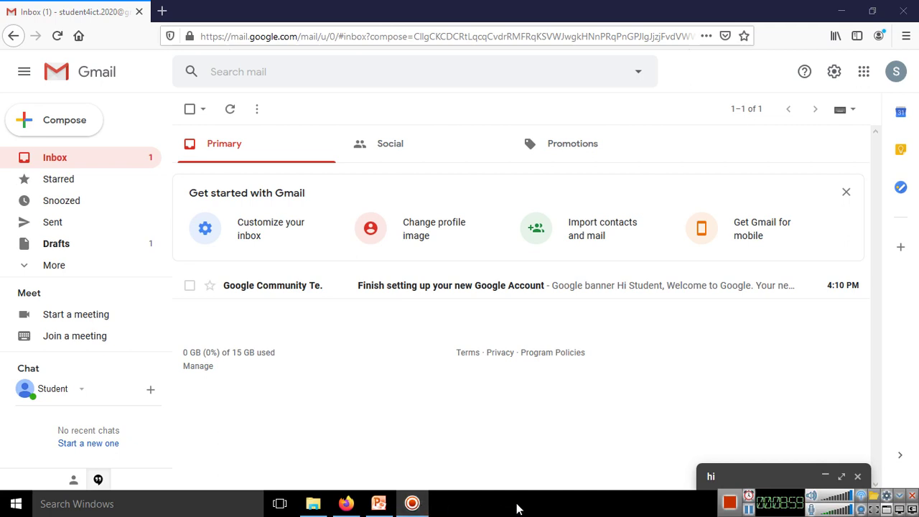